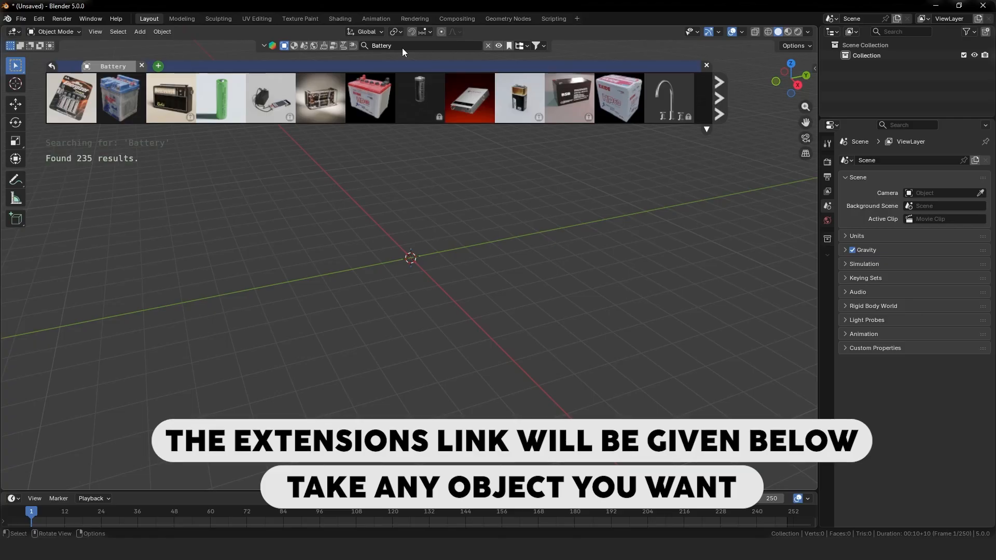
Import the green 18650 Li-ion battery model from the asset search results and close the asset bar
mouse_move(208, 86)
left_click(213, 103)
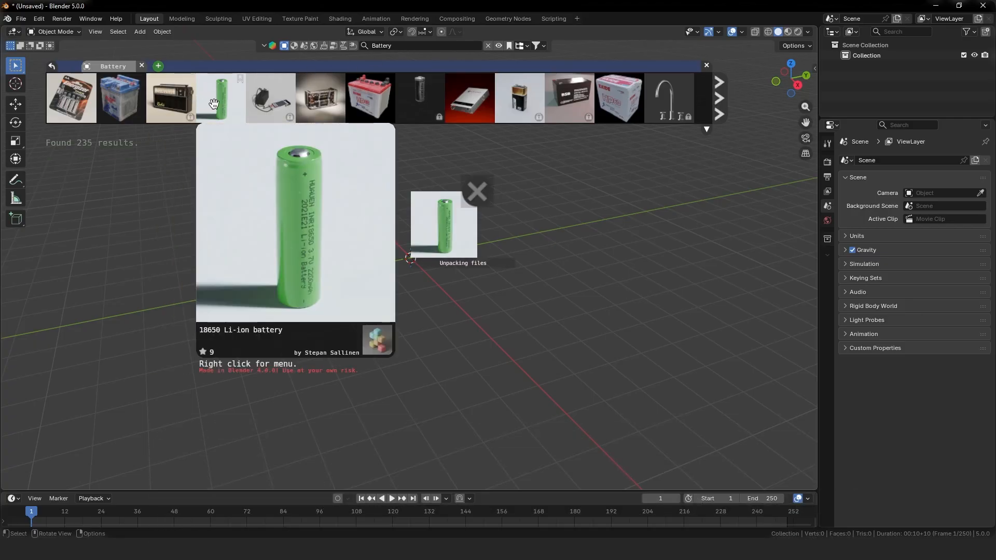
left_click(705, 66)
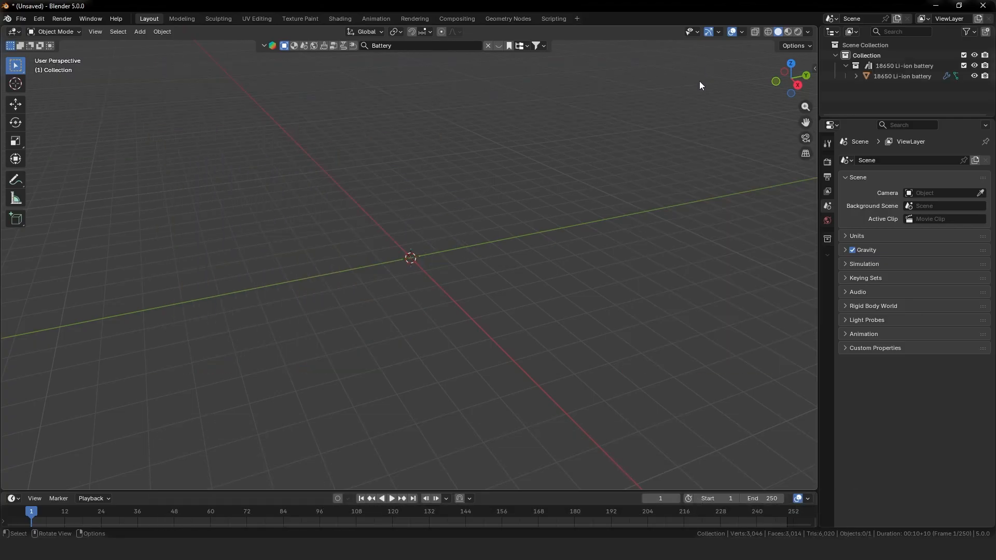
Add a plane mesh at the world origin
middle_click_drag(362, 255, 382, 41)
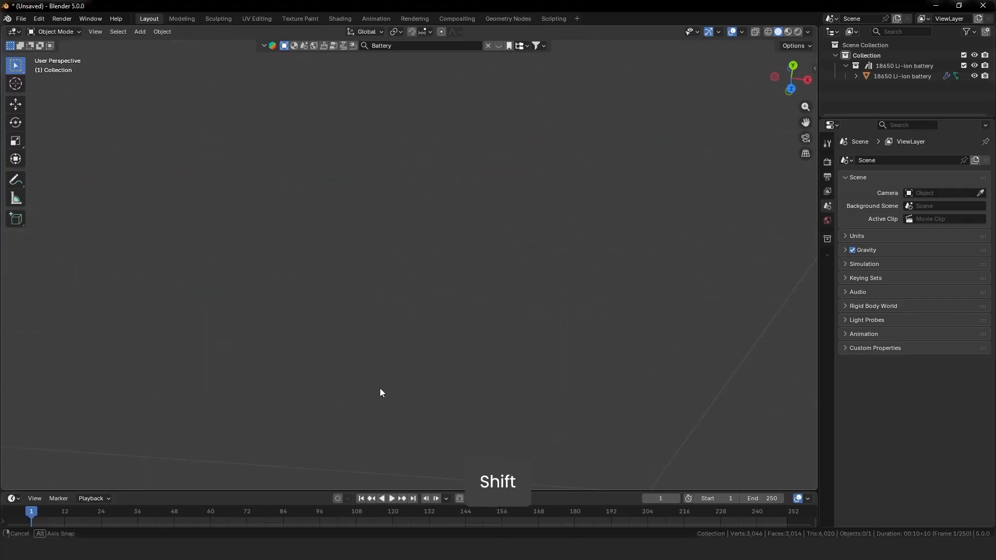
middle_click_drag(392, 318, 401, 263)
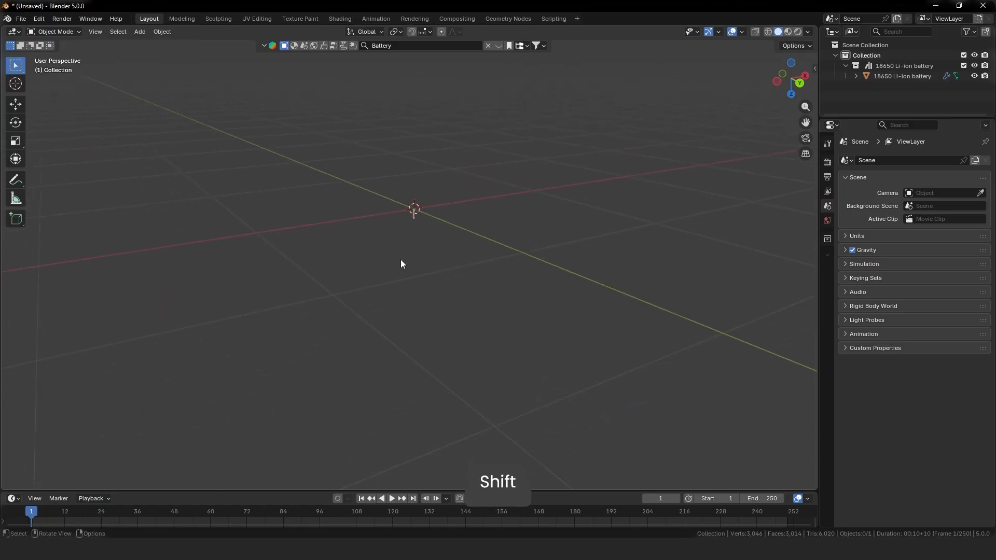
key("shift+a")
mouse_move(395, 272)
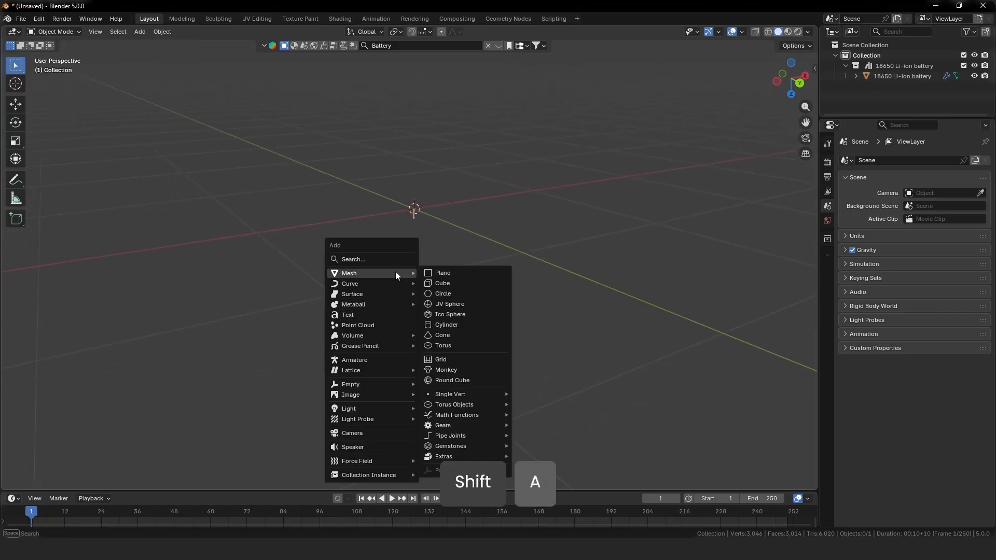
left_click(436, 273)
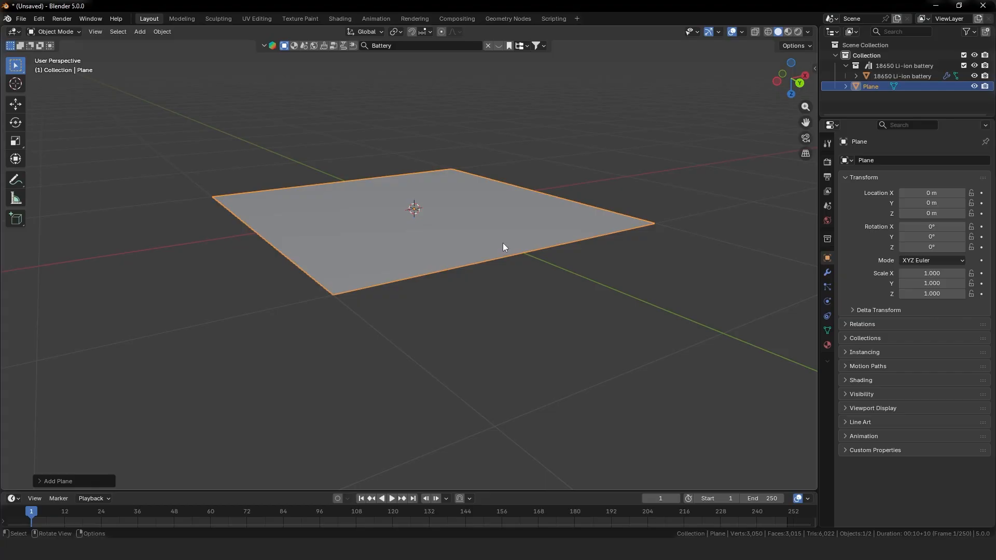
middle_click_drag(502, 242, 480, 250)
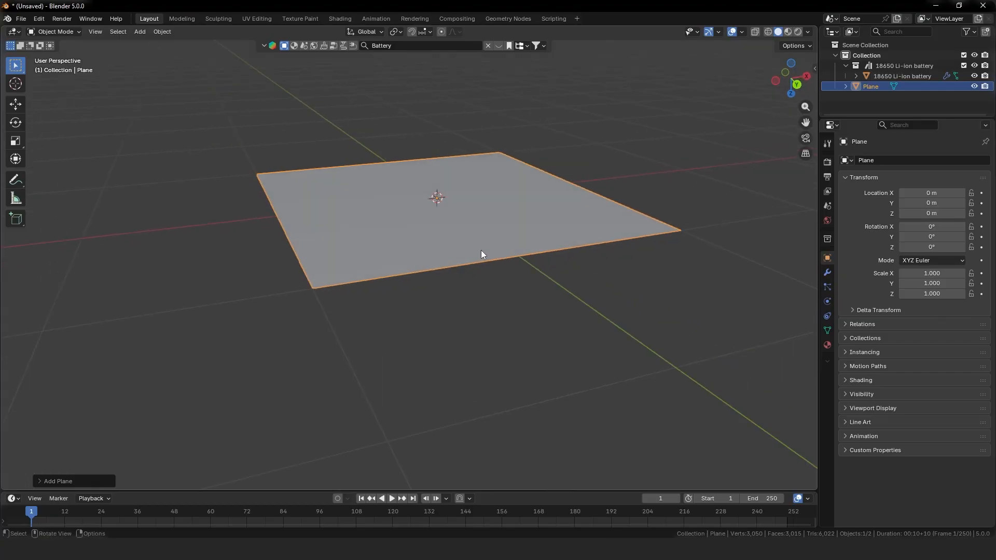
Turn the enlarged timeline area into a Geometry Node Editor and create a new node tree for the plane
left_click(844, 66)
left_click(896, 65)
left_click(892, 76)
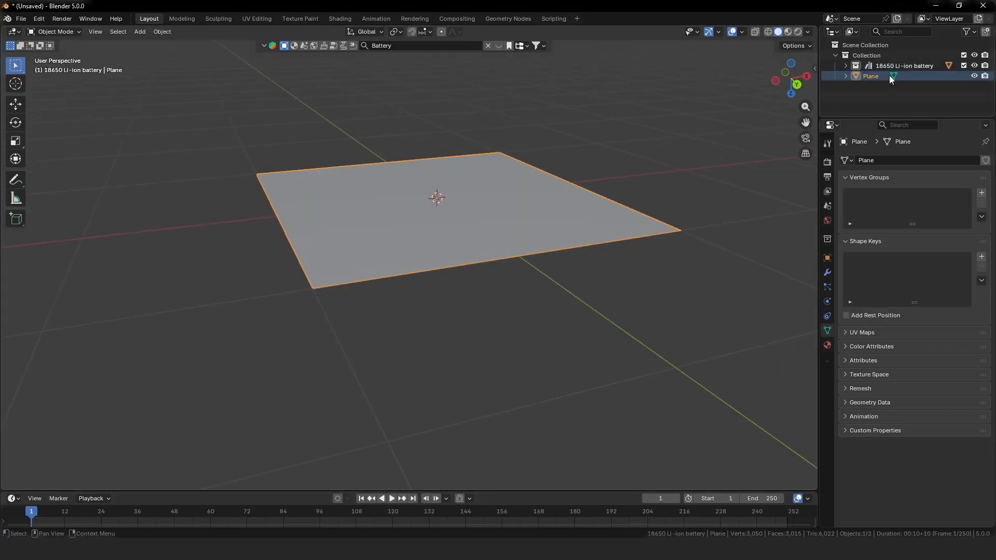
left_click_drag(309, 489, 332, 322)
middle_click_drag(440, 164, 403, 224, "shift")
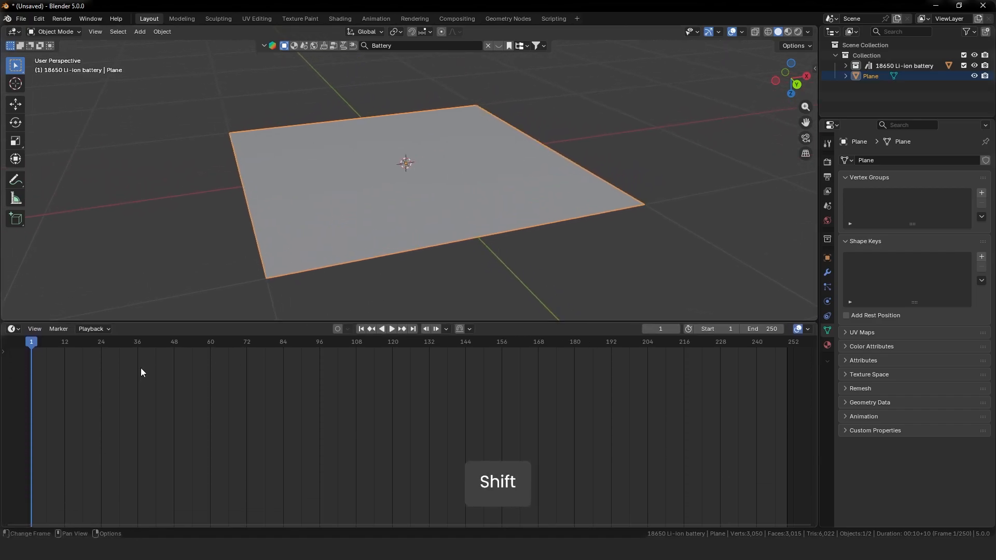
left_click(21, 331)
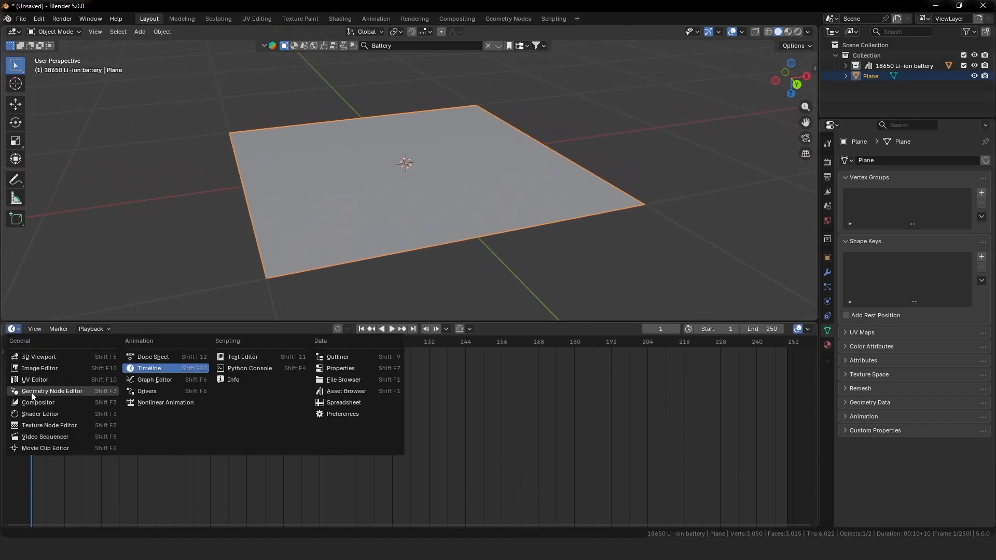
left_click(117, 391)
left_click(422, 330)
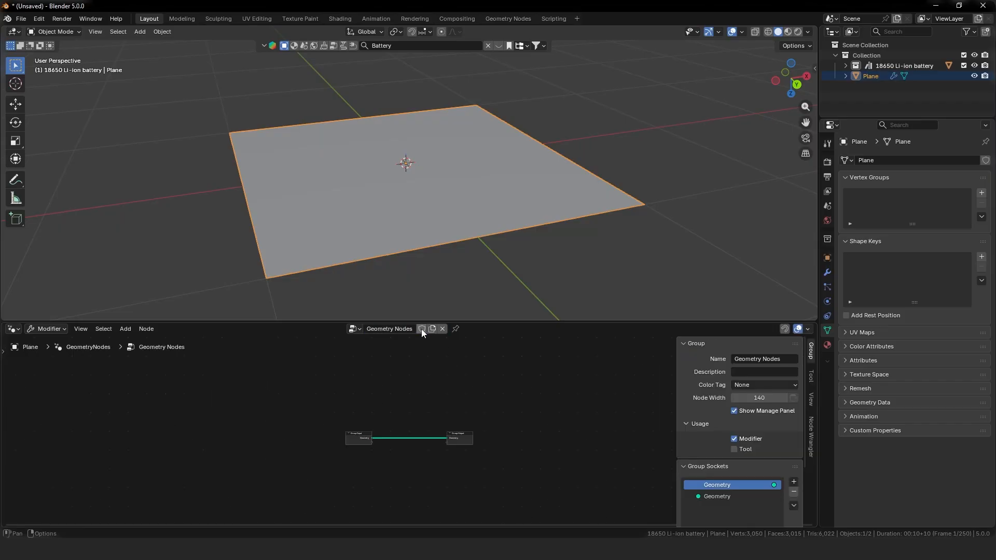
Move the Group Output node farther away and delete the Group Input node from the plane's node tree
middle_click_drag(404, 447, 423, 375, "ctrl")
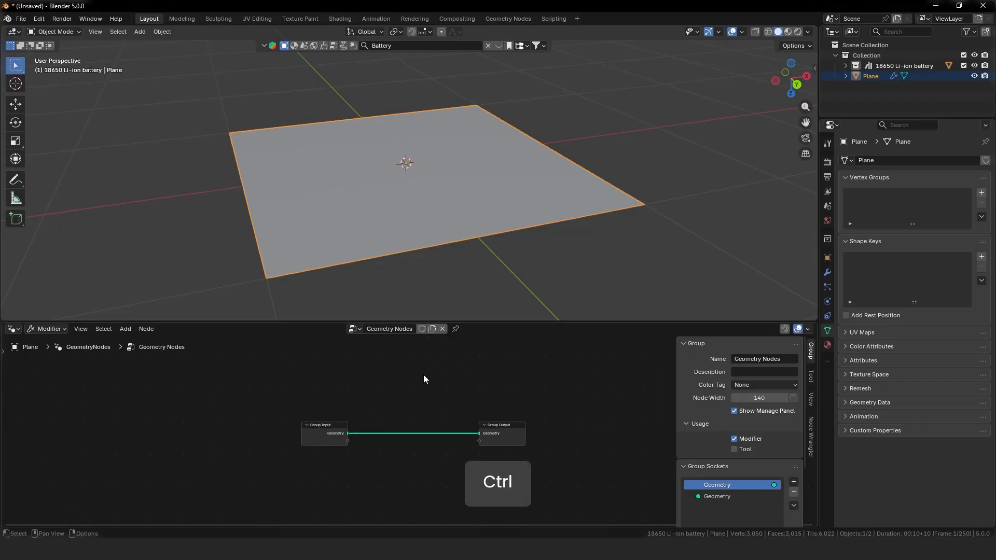
key("n")
left_click_drag(496, 427, 575, 424)
left_click_drag(384, 402, 258, 464)
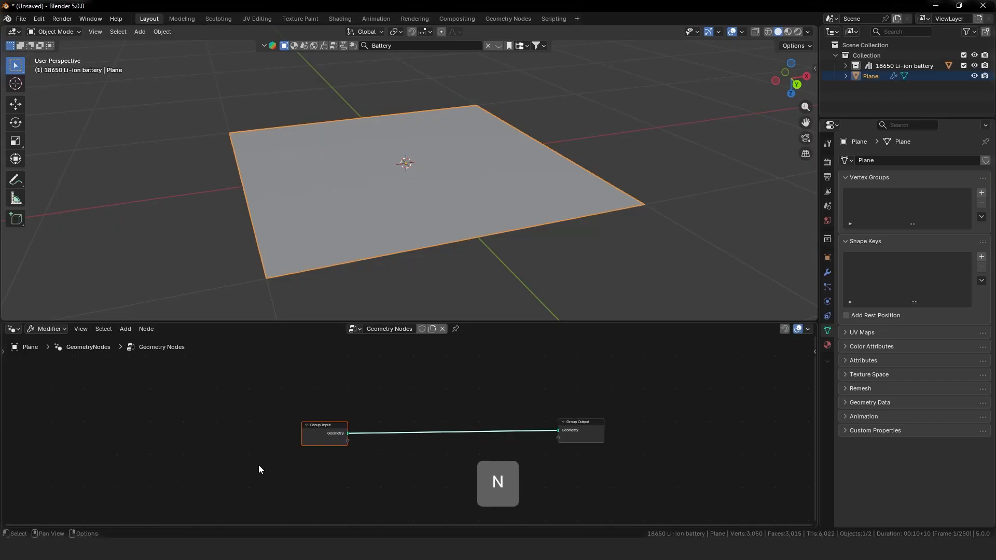
key("Delete")
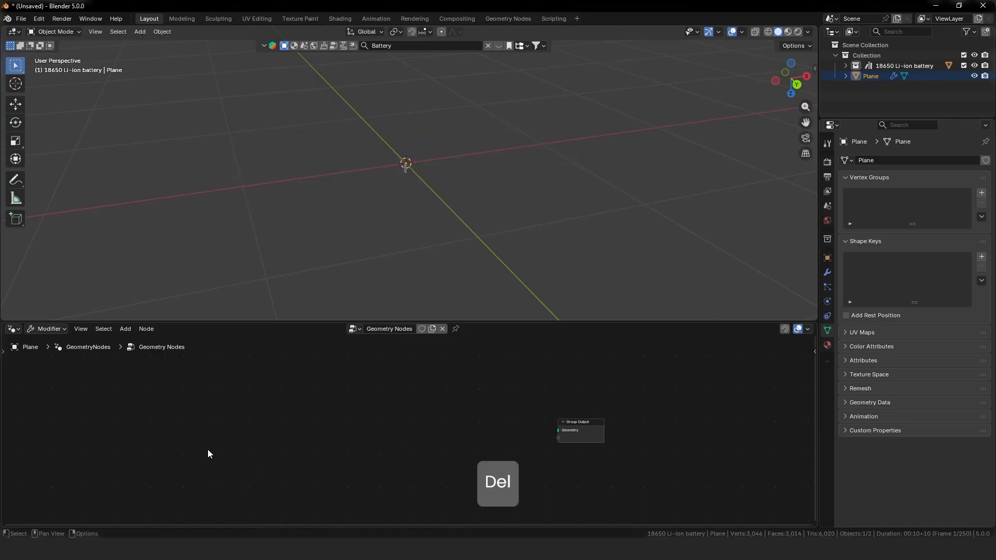
Add a Grid node and connect its Mesh output to the Group Output's Geometry input
key("shift+a")
type("grid")
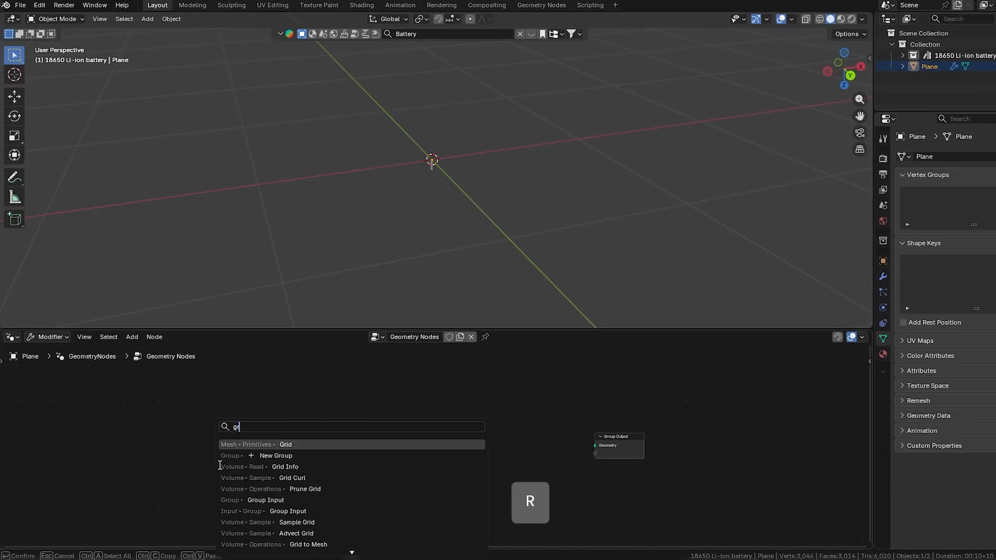
key("Return")
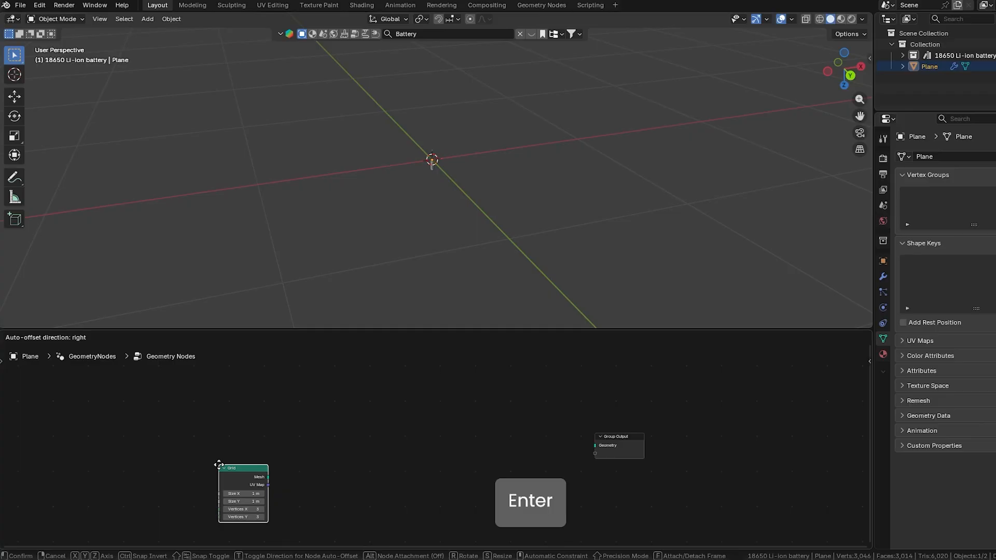
left_click(123, 433)
left_click_drag(200, 446, 584, 448)
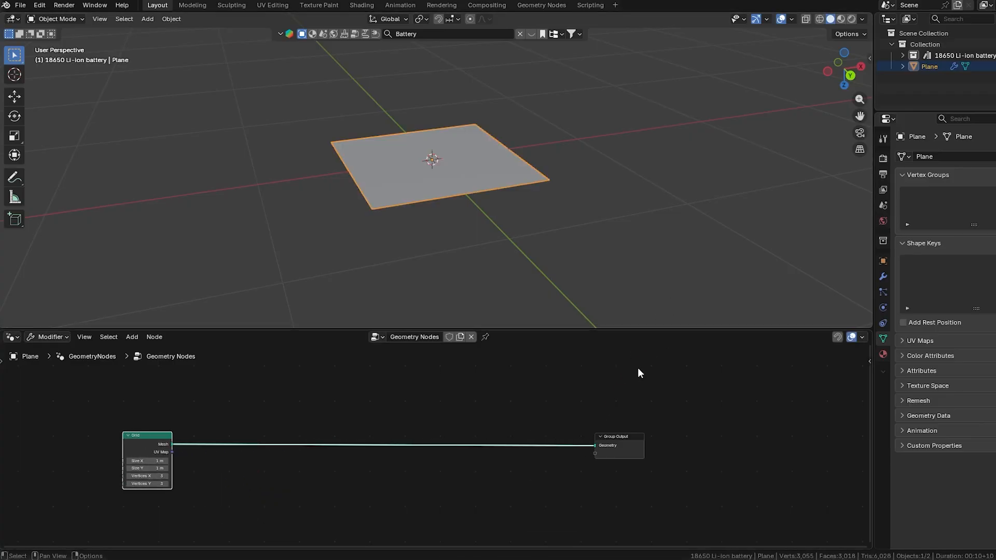
Insert an Instance on Points node into the link between the Grid and Group Output nodes
key("shift+a")
mouse_move(409, 488)
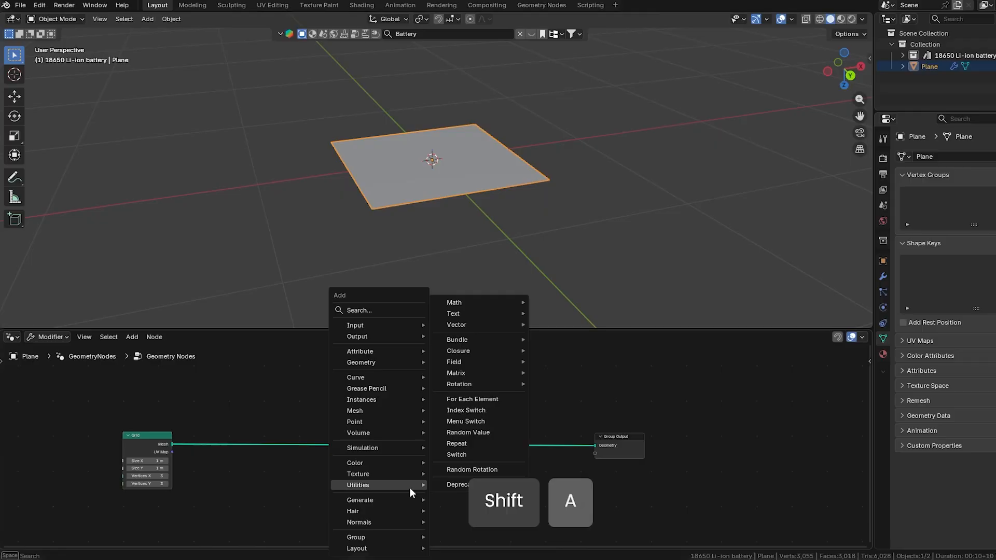
type("in")
key("Return")
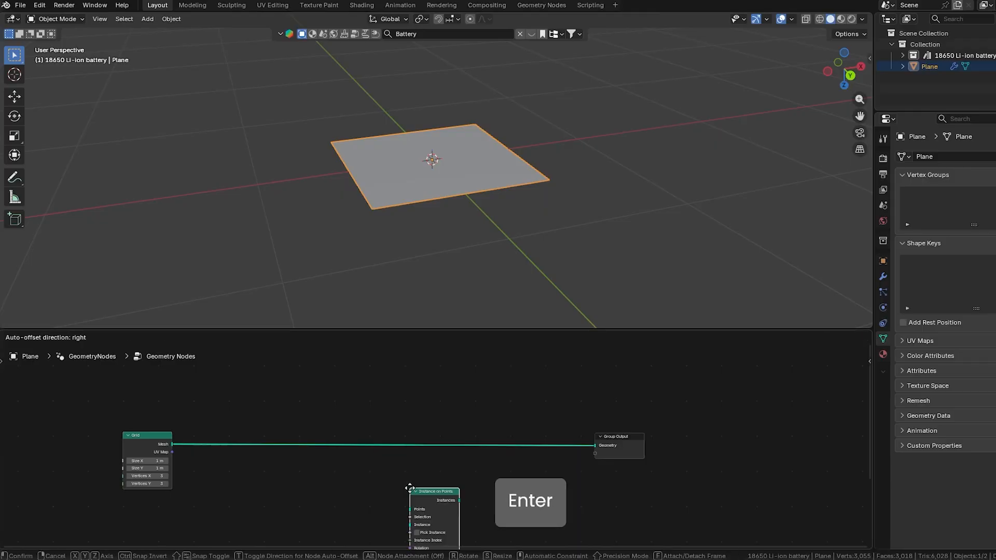
left_click(400, 409)
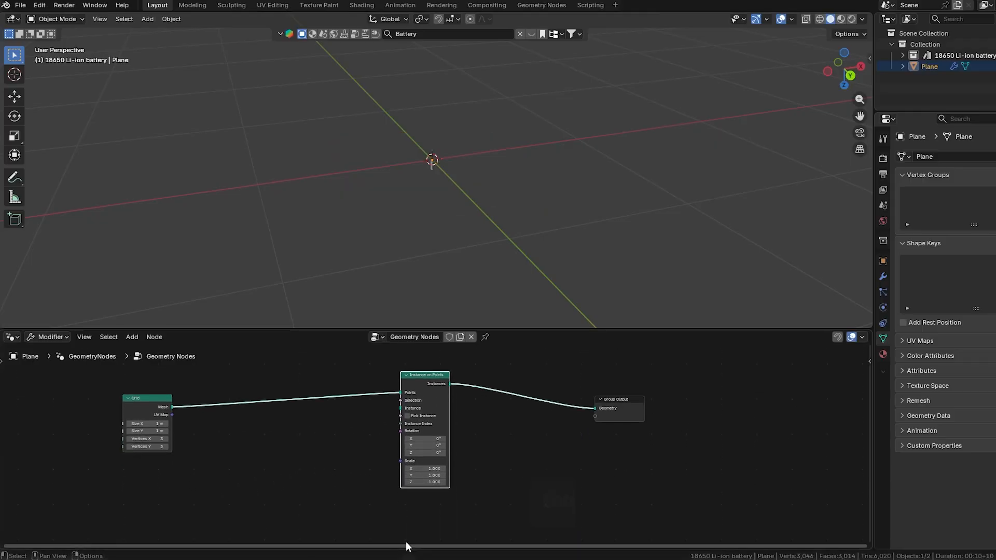
Bring the 18650 Li-ion battery collection into the plane's node tree as a Collection Info node and connect its Instances to the Instance input
left_click(903, 55)
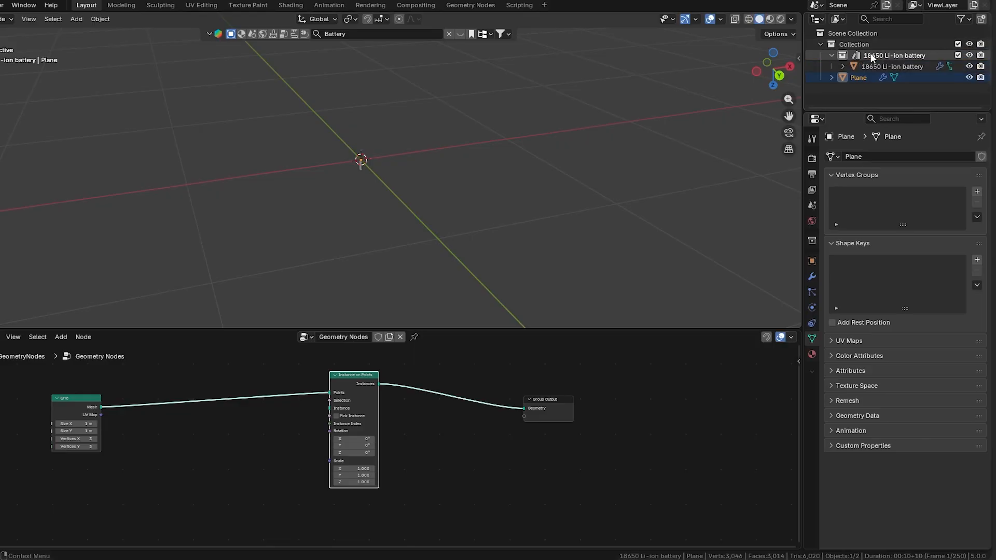
left_click(832, 55)
middle_click_drag(382, 162, 373, 92, "ctrl")
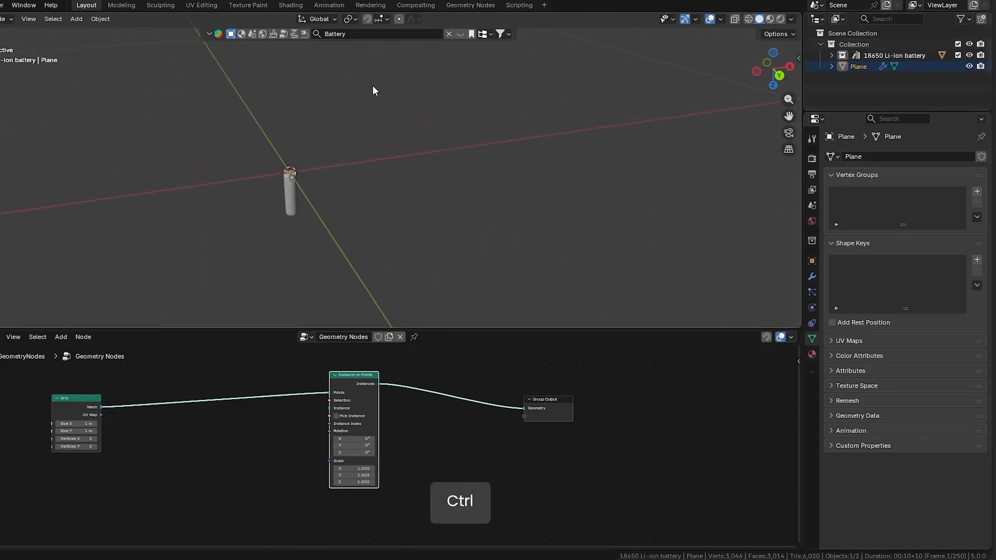
left_click(285, 198)
middle_click_drag(285, 198, 333, 224)
left_click(876, 57)
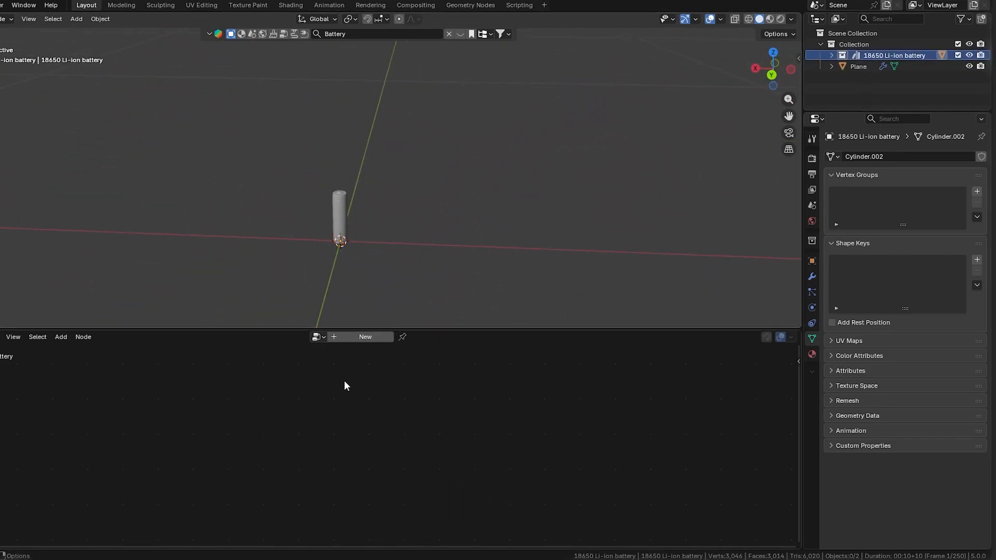
left_click(858, 66, "ctrl")
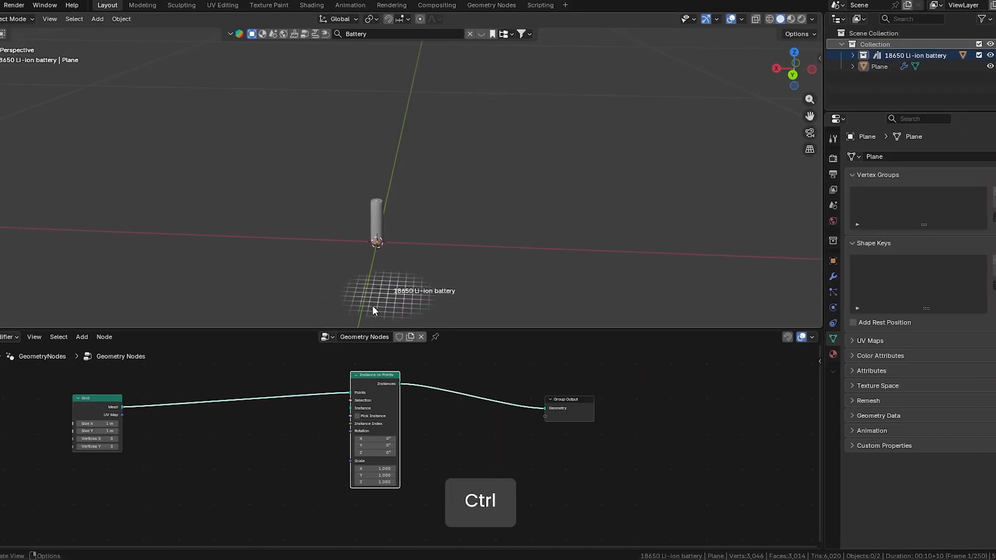
left_click_drag(373, 307, 226, 467)
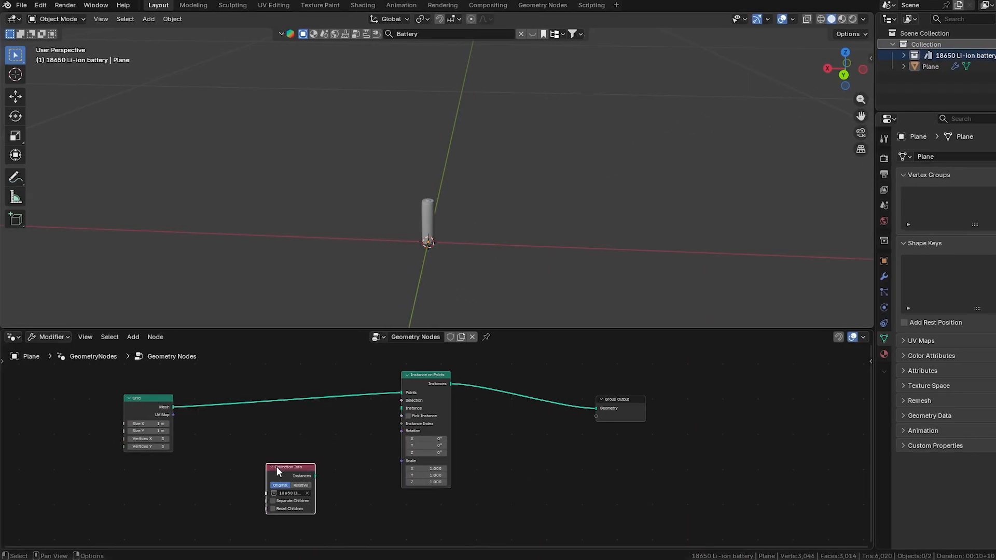
left_click_drag(319, 476, 397, 408)
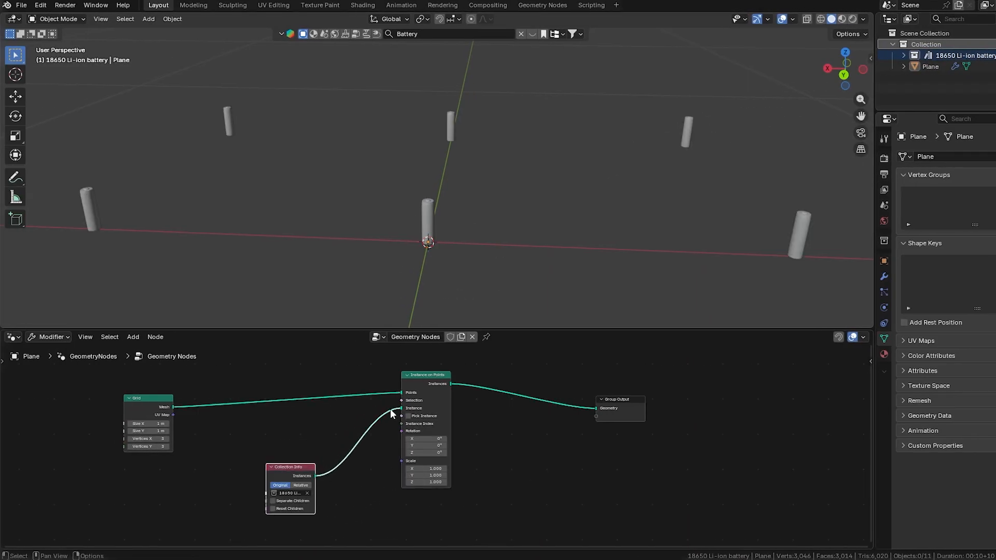
Shift the Grid node slightly away from Instance on Points and set its Size X and Size Y to 3 m
left_click_drag(155, 403, 136, 397)
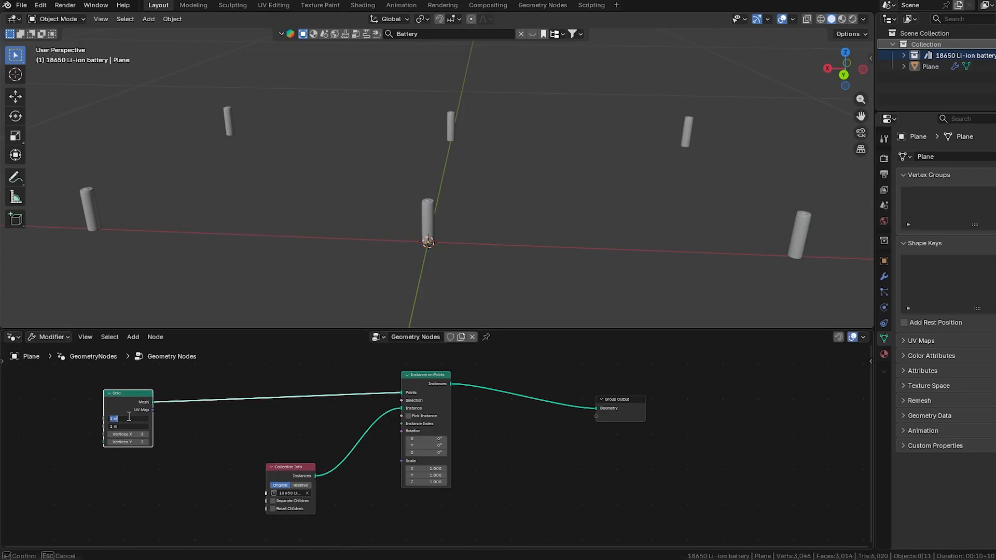
type("3")
key("Return")
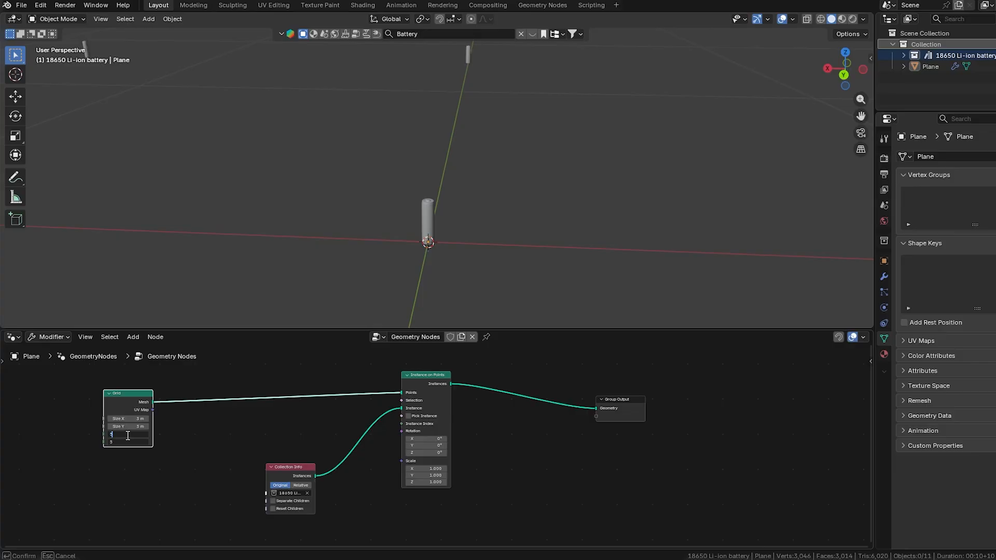
Try 50, 60 and 80 as the Grid node's Vertices X and Vertices Y
type("0")
key("Return")
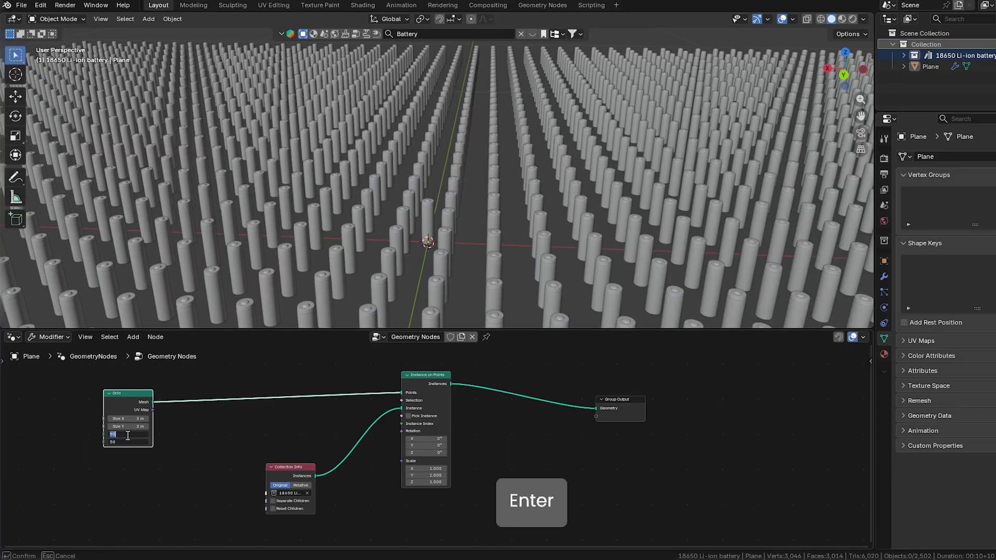
type("60")
key("Return")
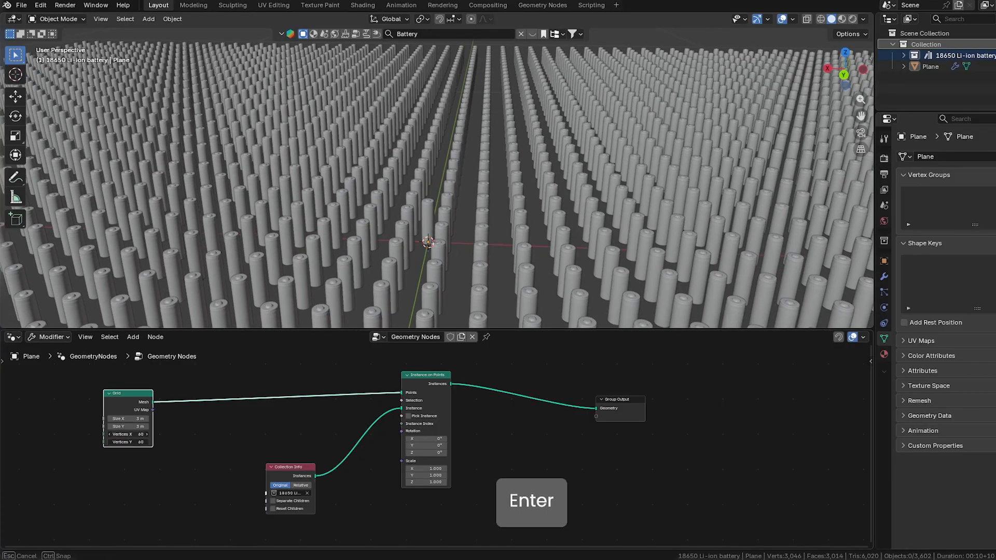
type("8")
key("Return")
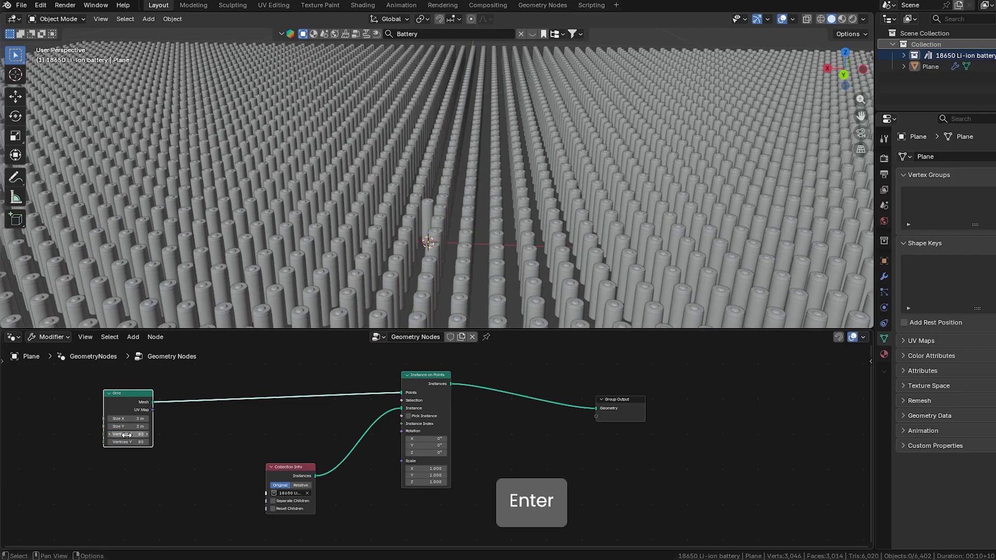
Increase the Grid node's Vertices X and Vertices Y to 162, judging the battery spacing from the top view
middle_click_drag(342, 152, 362, 215)
key("KP_7")
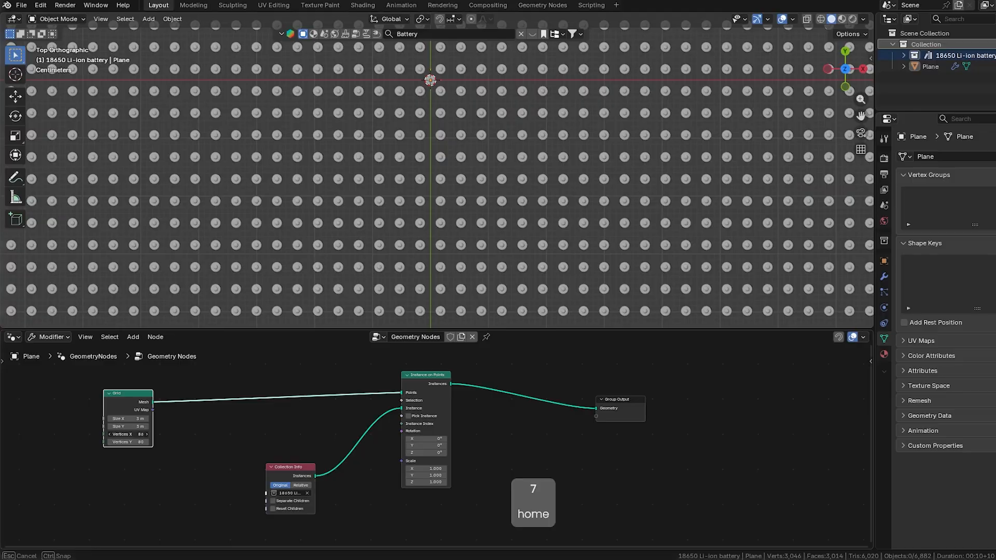
key("ctrl+z")
left_click_drag(128, 434, 173, 434)
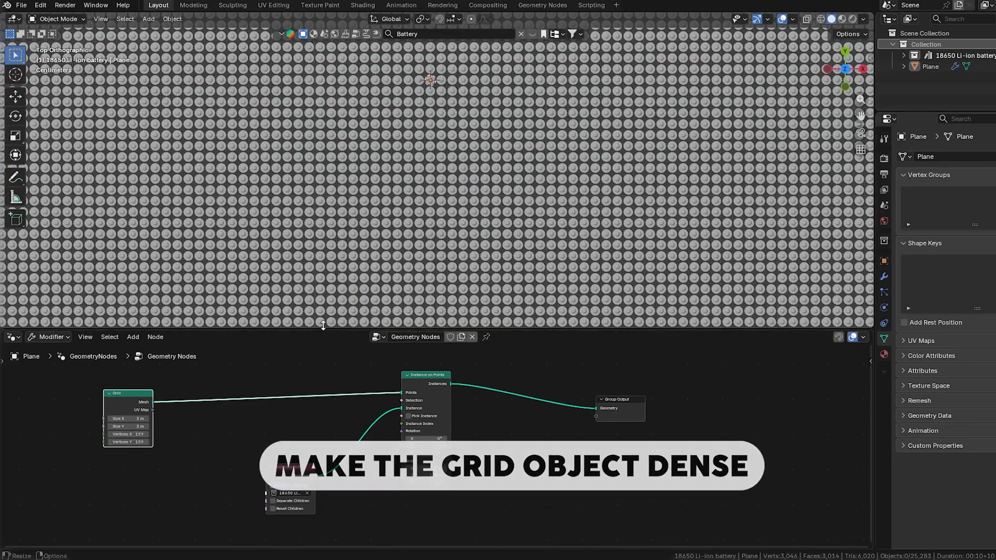
scroll(460, 151, "up", 4)
mouse_move(460, 151)
middle_mouse_down("ctrl")
mouse_move(462, 107)
mouse_move(461, 136)
middle_mouse_up("ctrl")
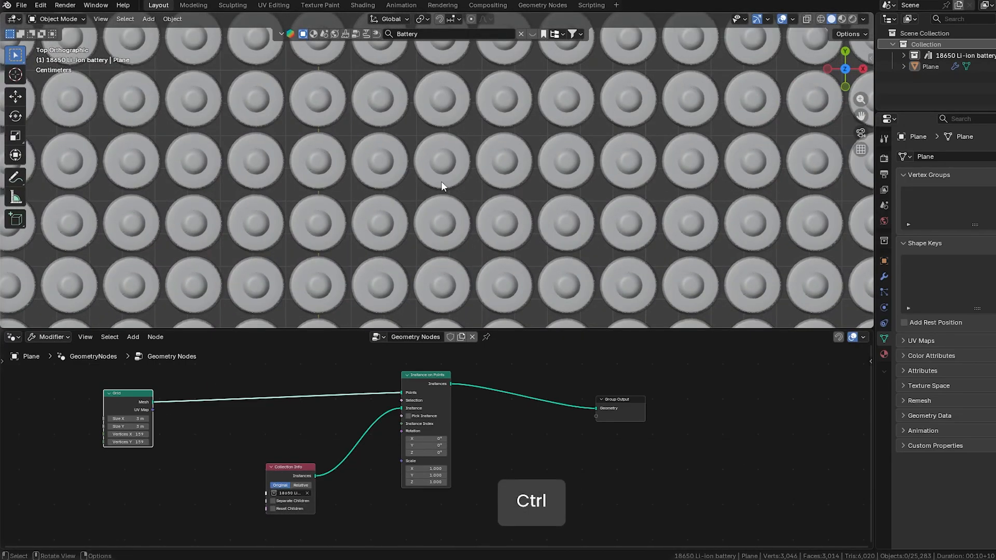
left_click_drag(128, 434, 133, 434)
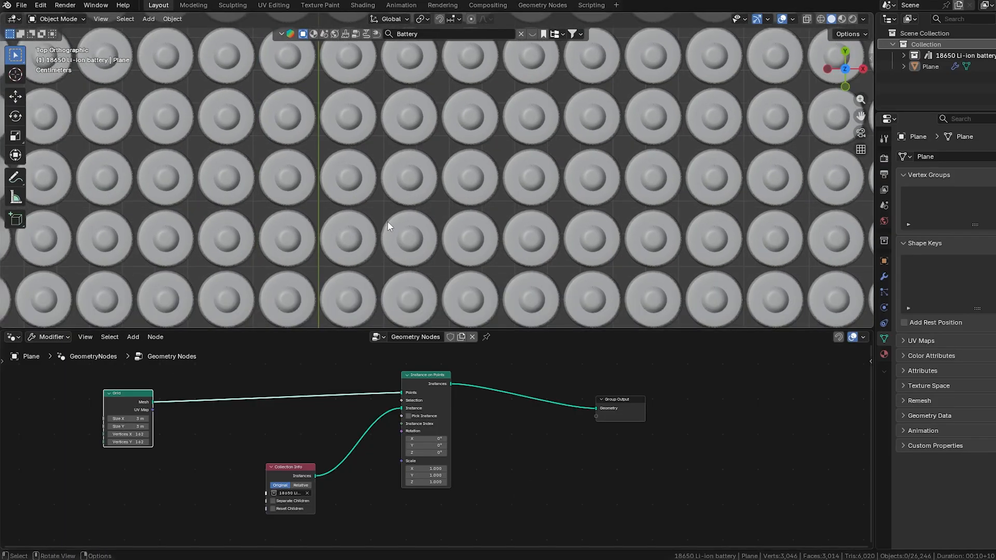
Set the Grid node's Size X and Size Y to 2 m
middle_click_drag(387, 222, 251, 309)
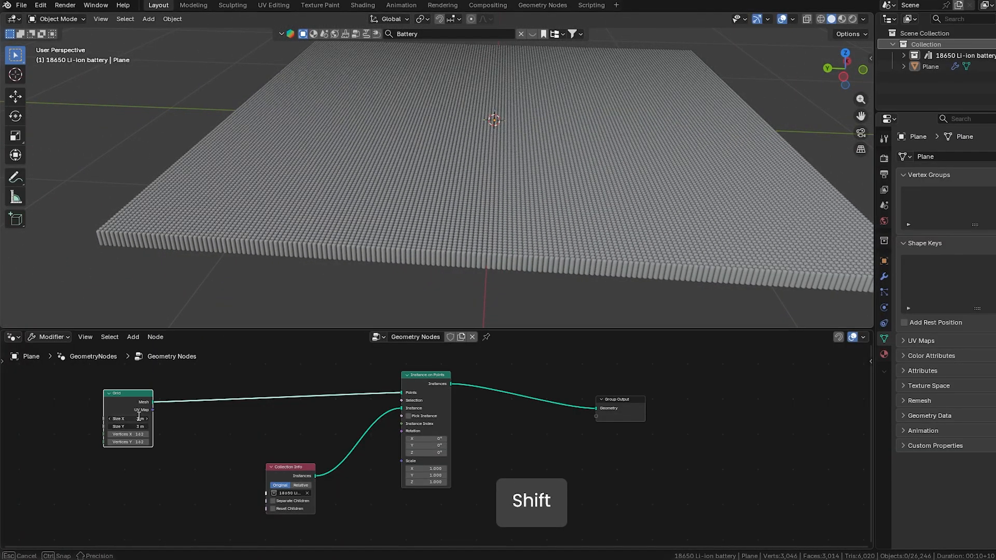
type("2")
key("Return")
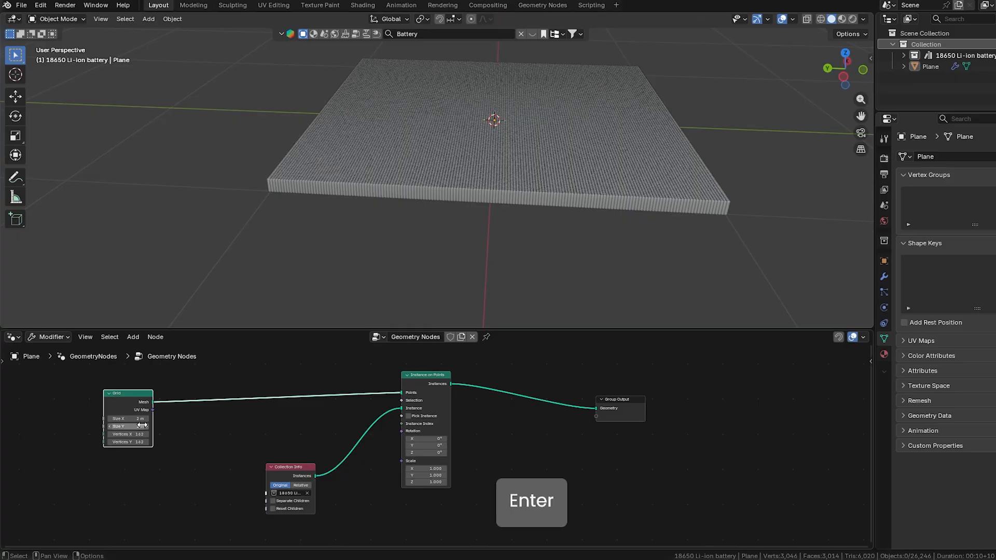
Reduce the Grid node's Vertices X and Vertices Y to 110, judging the battery spacing from the top view
middle_click_drag(472, 157, 480, 128, "ctrl")
key("KP_7")
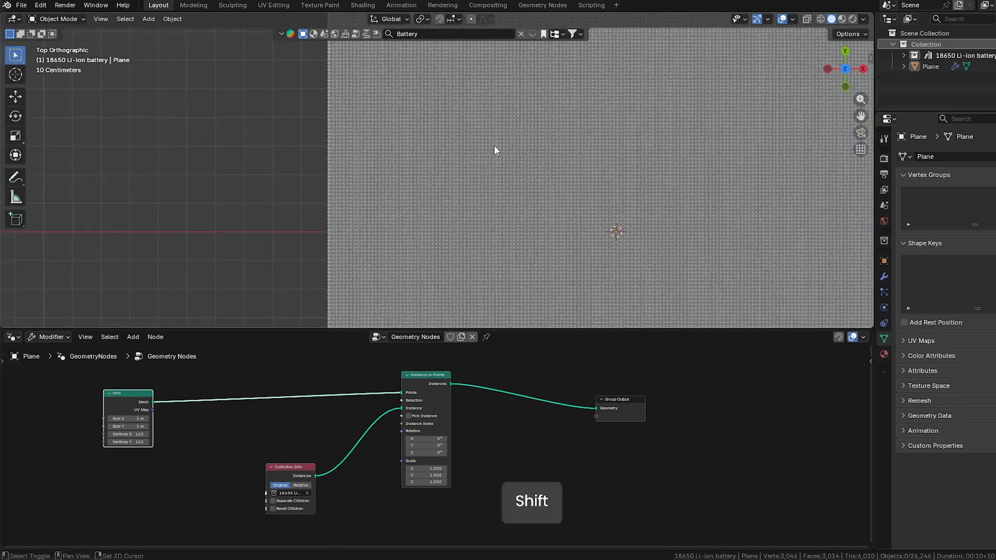
scroll(489, 148, "up", 5)
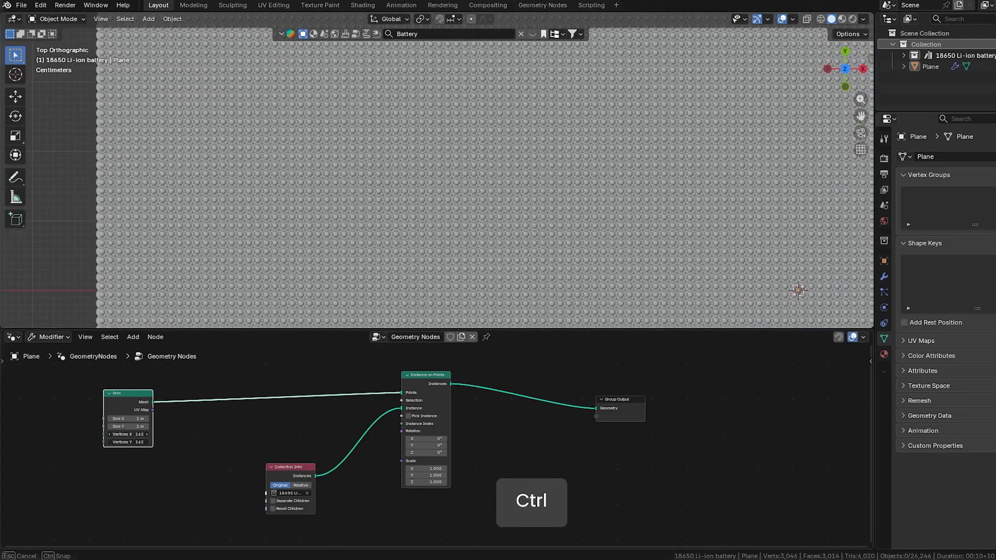
left_click_drag(128, 434, 87, 434)
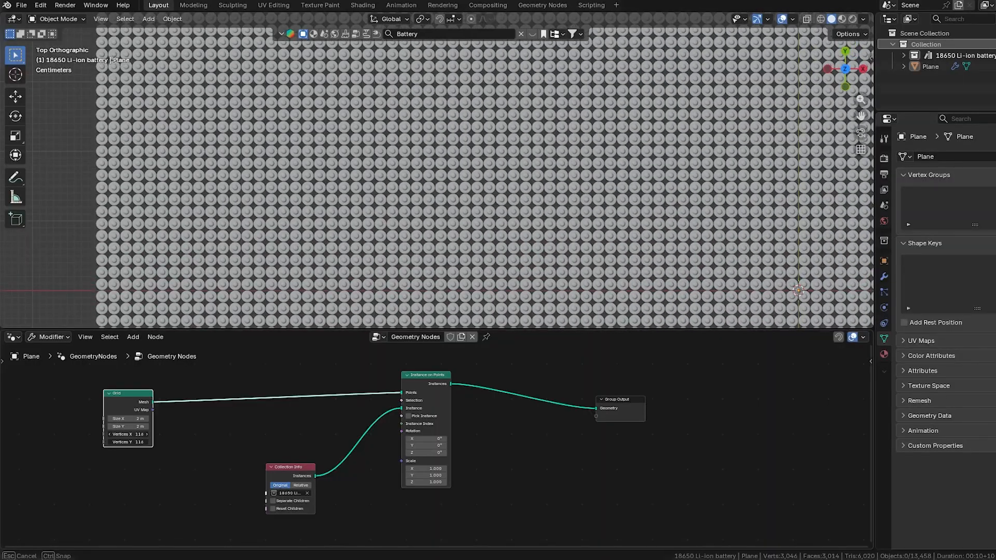
scroll(468, 195, "up", 6)
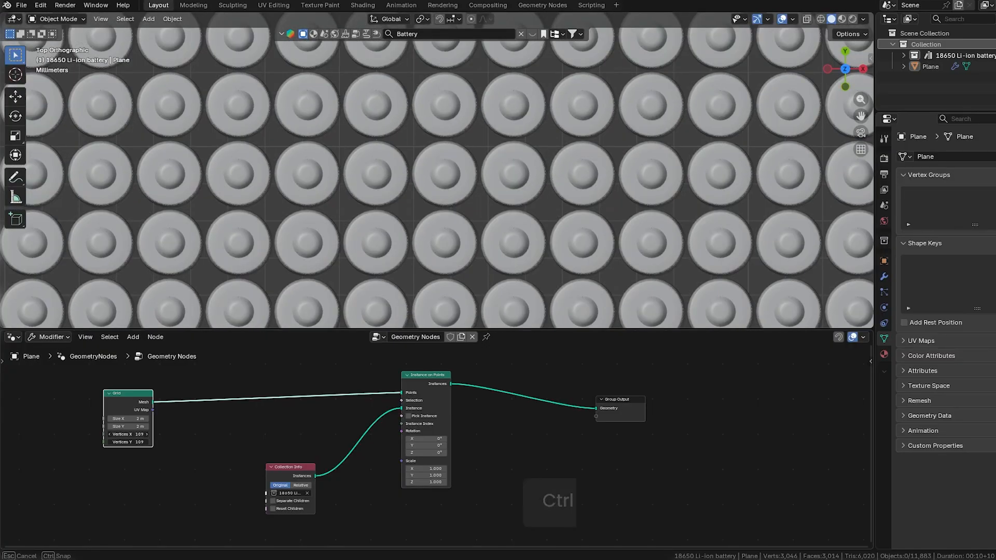
left_click_drag(87, 434, 82, 434)
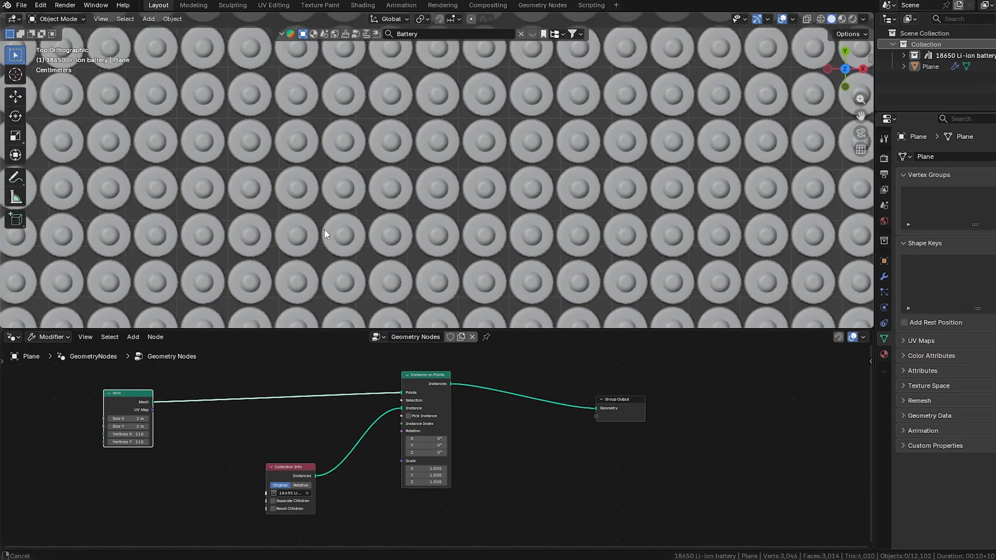
Move the Grid node aside and insert a Set Position node on the link between Grid and Instance on Points
middle_click_drag(324, 229, 493, 174, "ctrl")
left_click_drag(136, 393, 100, 384)
left_click(162, 415)
key("shift+a")
type("set")
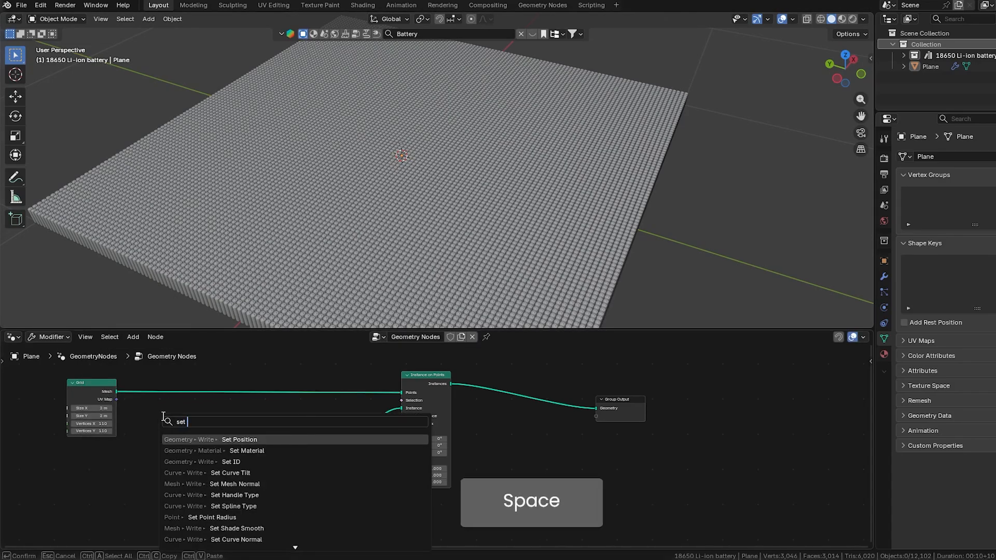
key("Return")
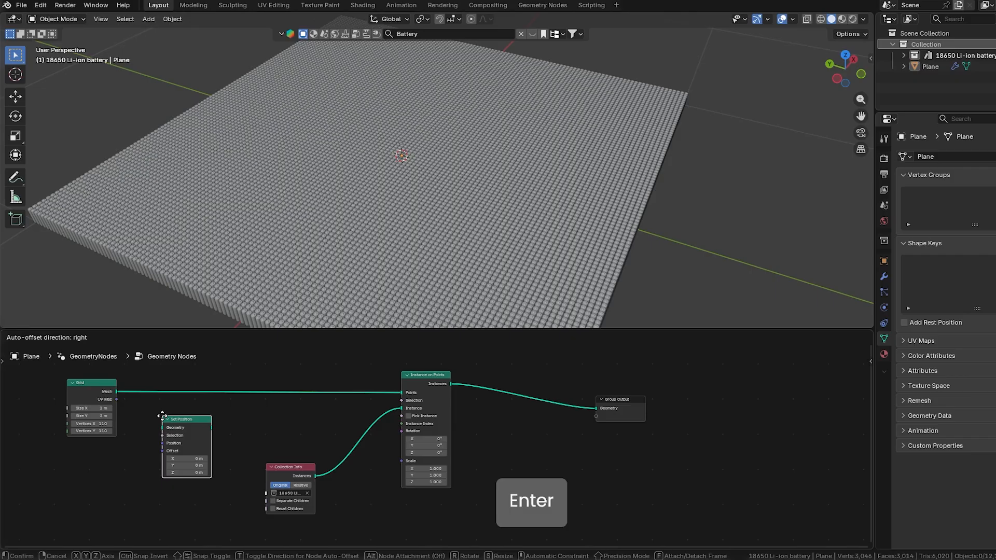
left_click(202, 375)
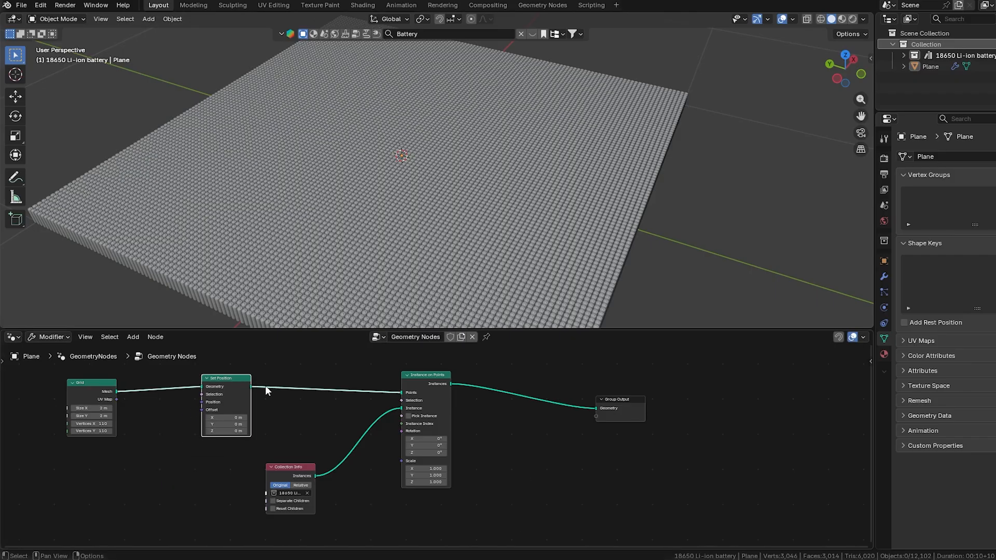
Spread out the Instance on Points, Collection Info and Set Position nodes to make room after the Grid node
left_click_drag(438, 378, 518, 378)
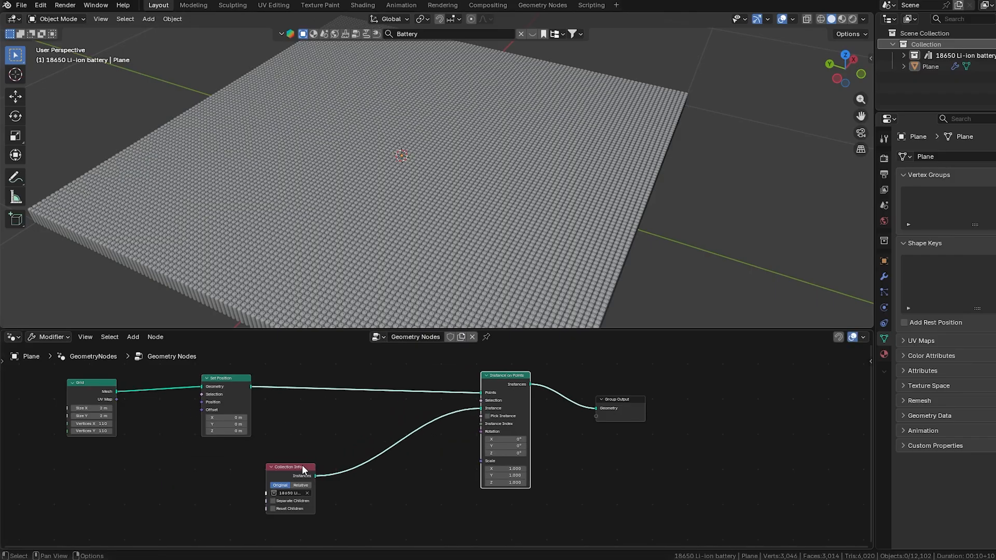
left_click_drag(302, 468, 424, 459)
left_click_drag(241, 376, 328, 386)
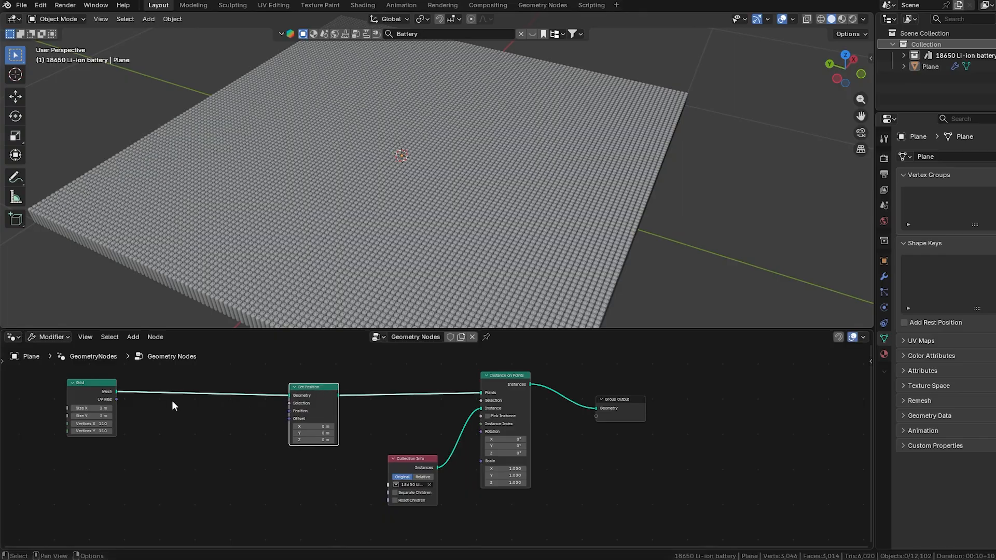
Add a Noise Texture node below the Grid node and connect its Factor output to Set Position's Offset
middle_click_drag(233, 460, 344, 416)
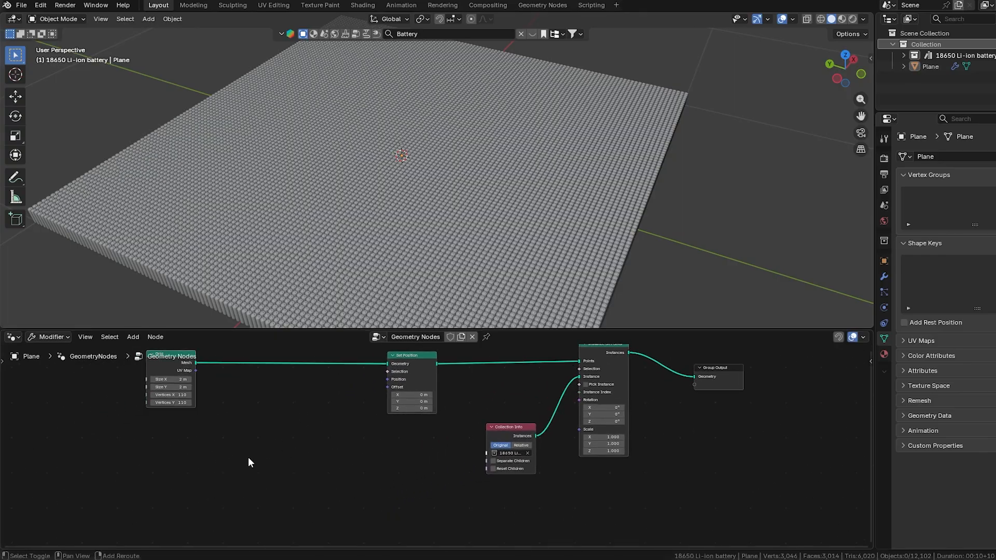
key("shift+a")
mouse_move(250, 462)
type("noi")
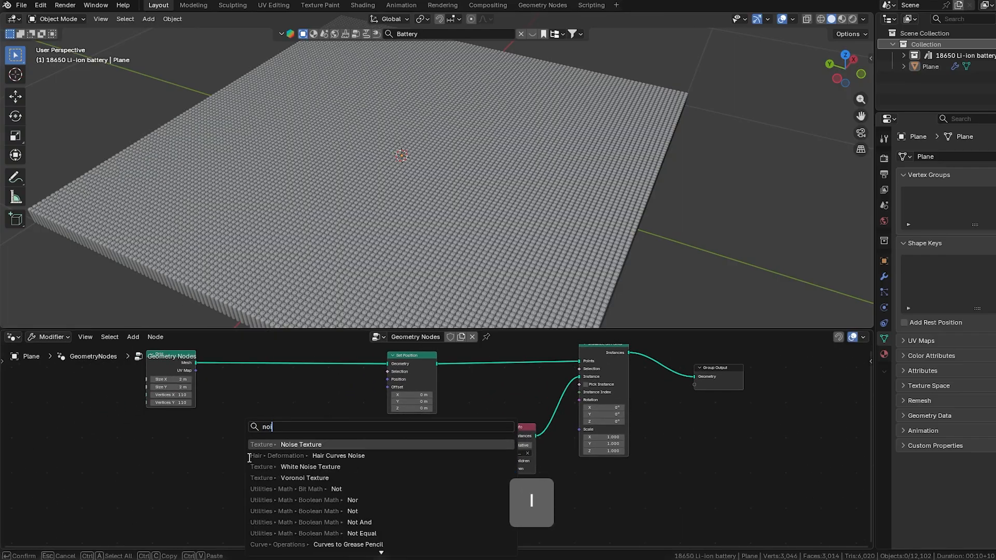
key("Return")
left_click(153, 379)
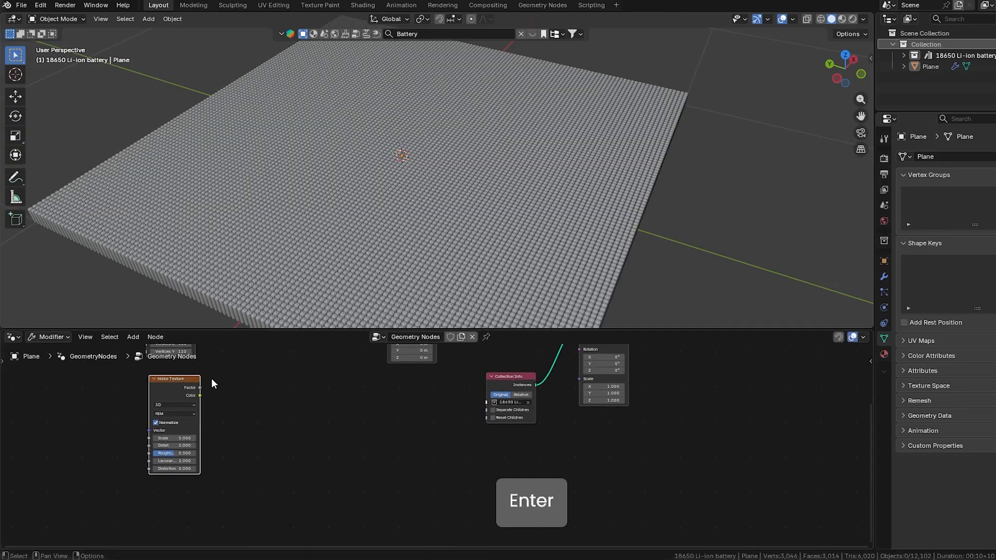
middle_click_drag(211, 382, 216, 465)
left_click_drag(206, 471, 385, 420)
Insert a Vector Math Subtract node on the link between Noise Texture and Set Position's Offset
middle_click_drag(388, 154, 417, 93)
key("KP_1")
middle_click_drag(496, 135, 188, 129, "shift")
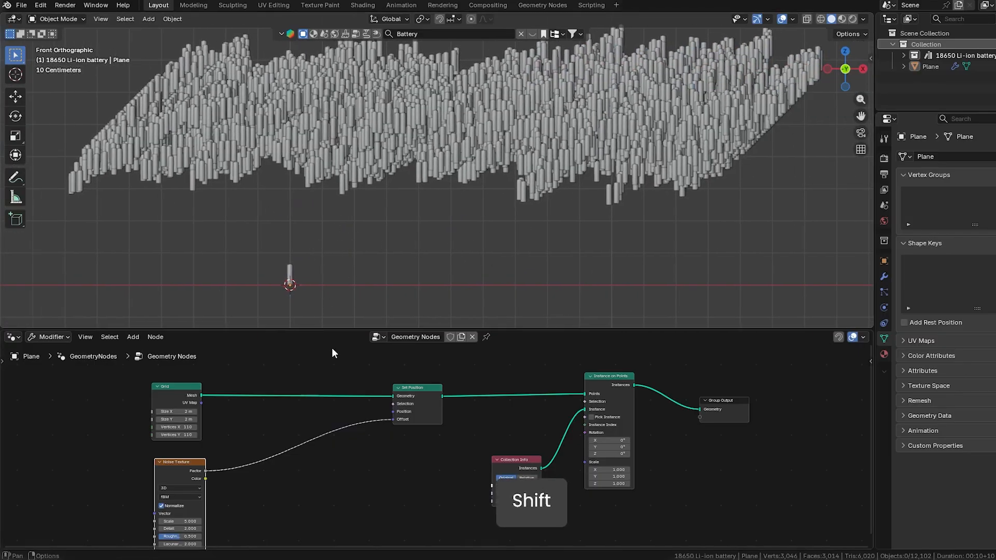
key("shift+a")
type("su")
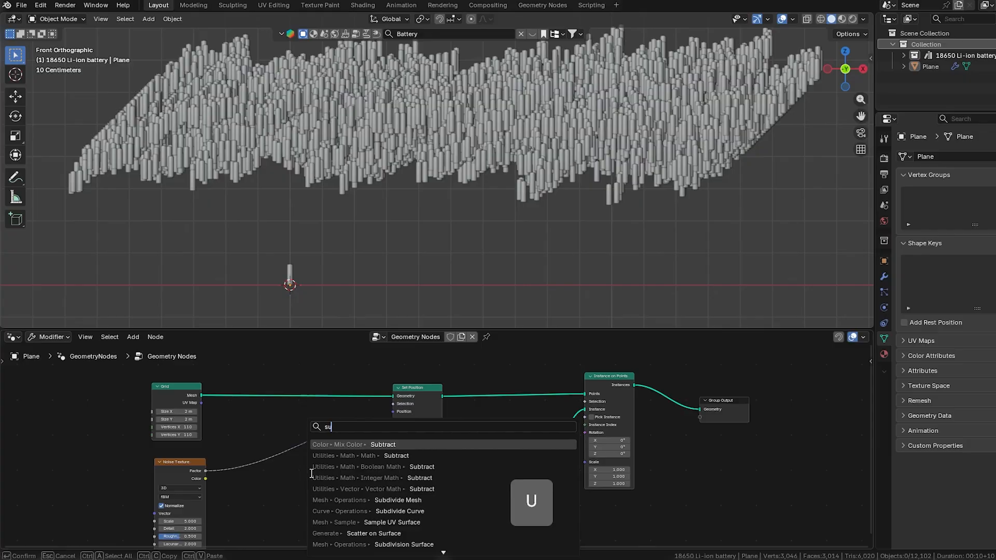
key("BackSpace")
type("ubs")
key("BackSpace")
type("tract")
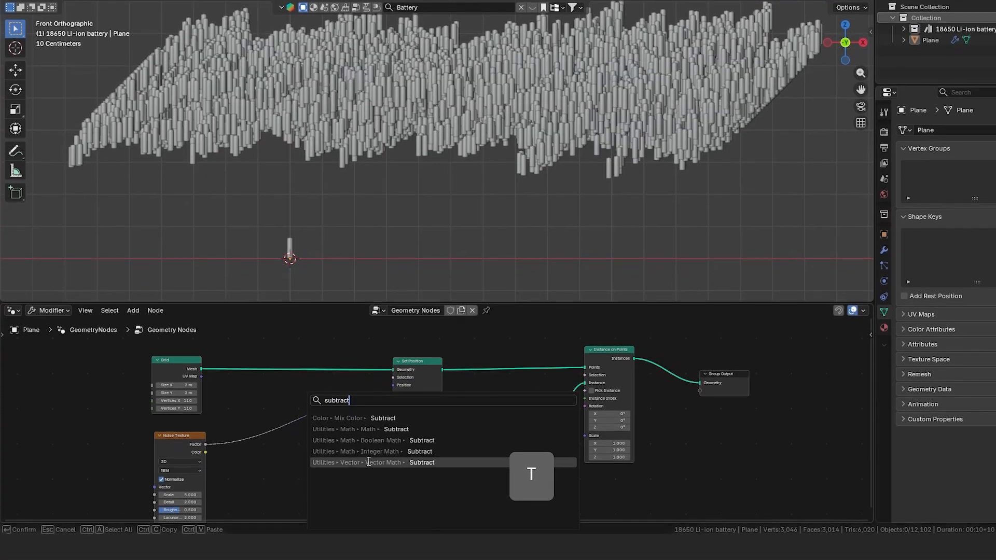
left_click(360, 462)
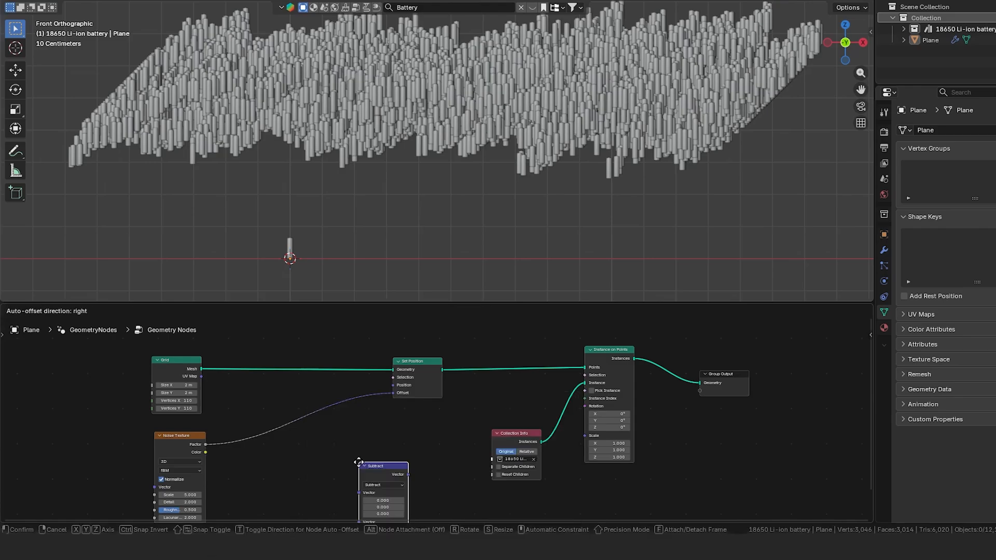
left_click(248, 410)
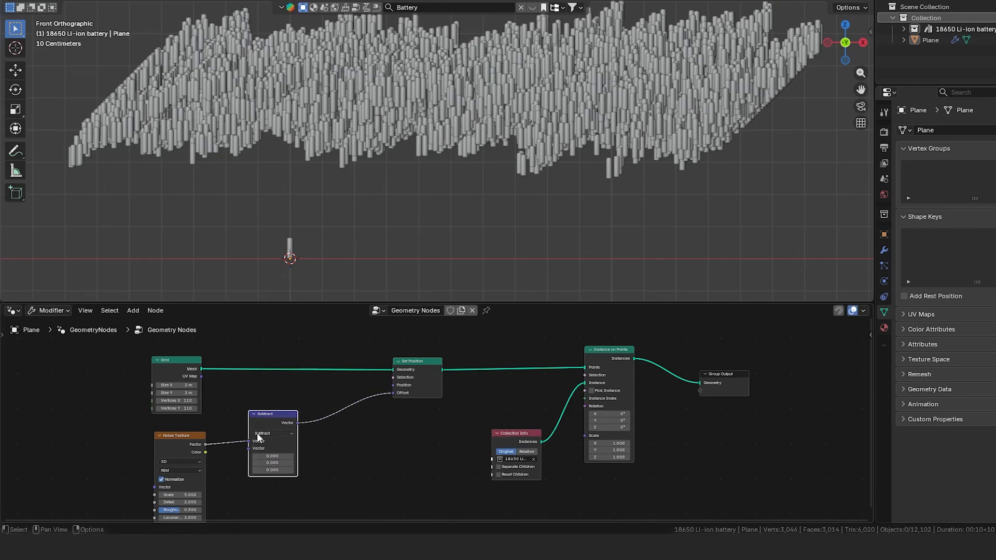
Set all three components of the Subtract node's second vector to 0.5 and shift the node closer to Noise Texture
type("0.")
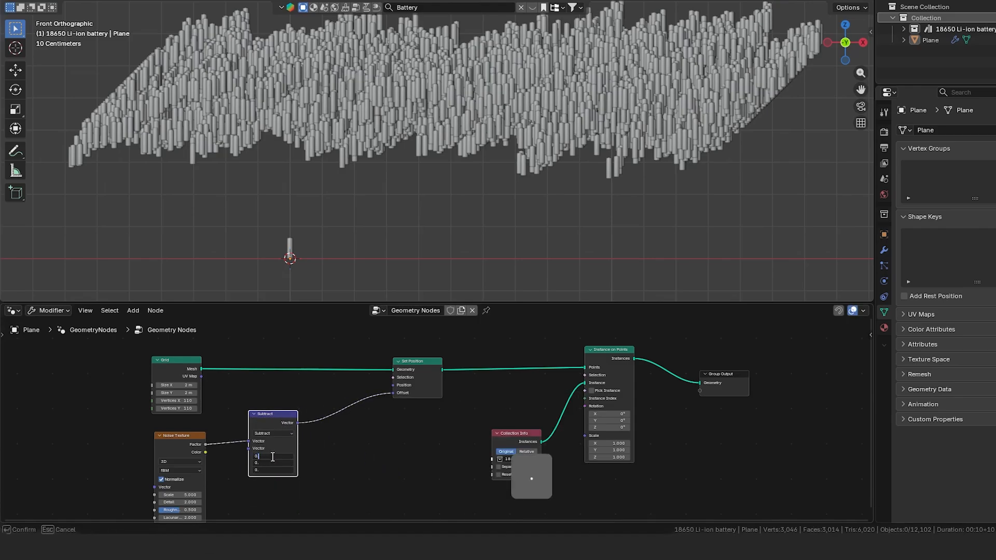
type("5")
key("Return")
middle_click_drag(337, 287, 530, 132, "shift")
middle_click_drag(355, 156, 390, 92)
key("KP_1")
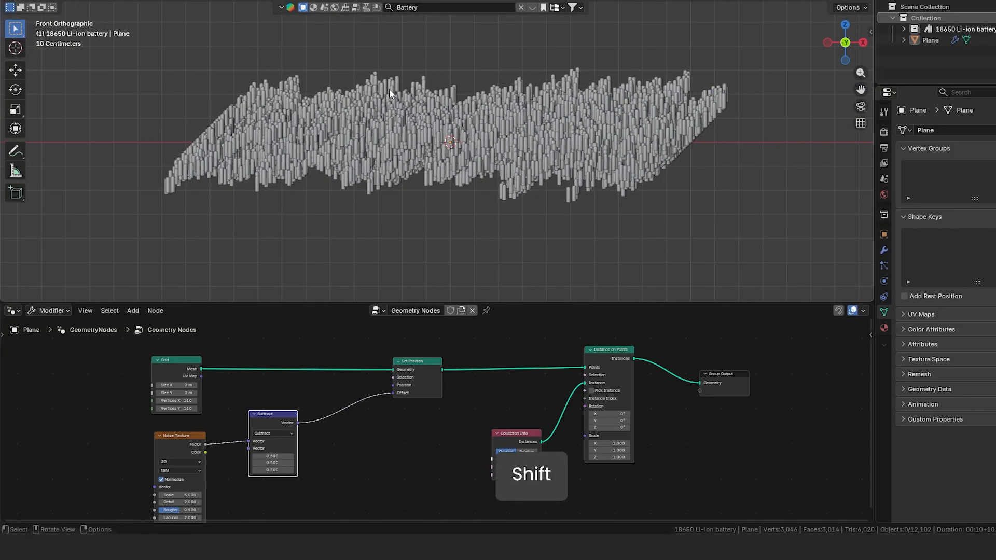
left_click_drag(265, 414, 257, 417)
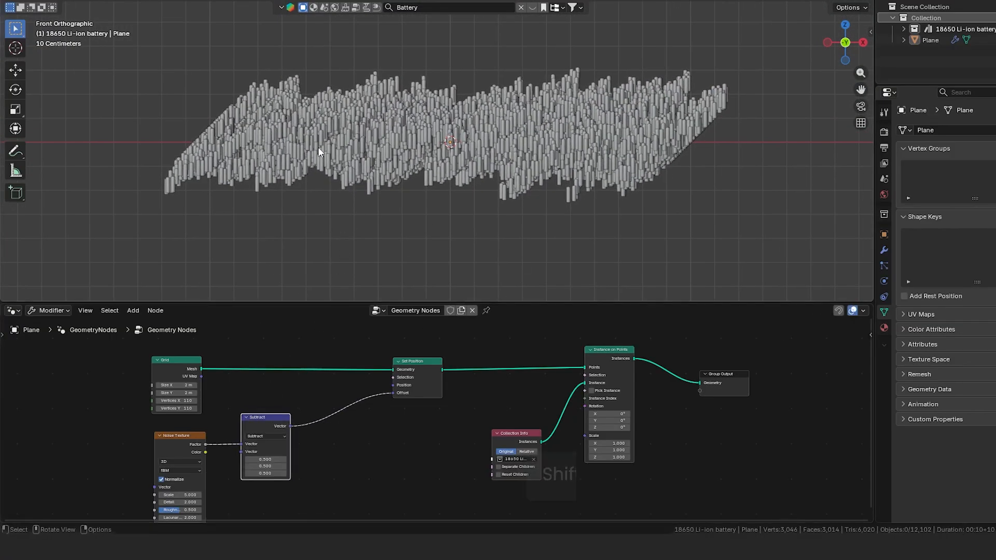
Enlarge the node editor and switch the Noise Texture's dimensions to 4D
middle_click_drag(188, 413, 319, 315, "ctrl")
left_click_drag(336, 302, 336, 202)
middle_click_drag(124, 373, 246, 384)
left_click(246, 384)
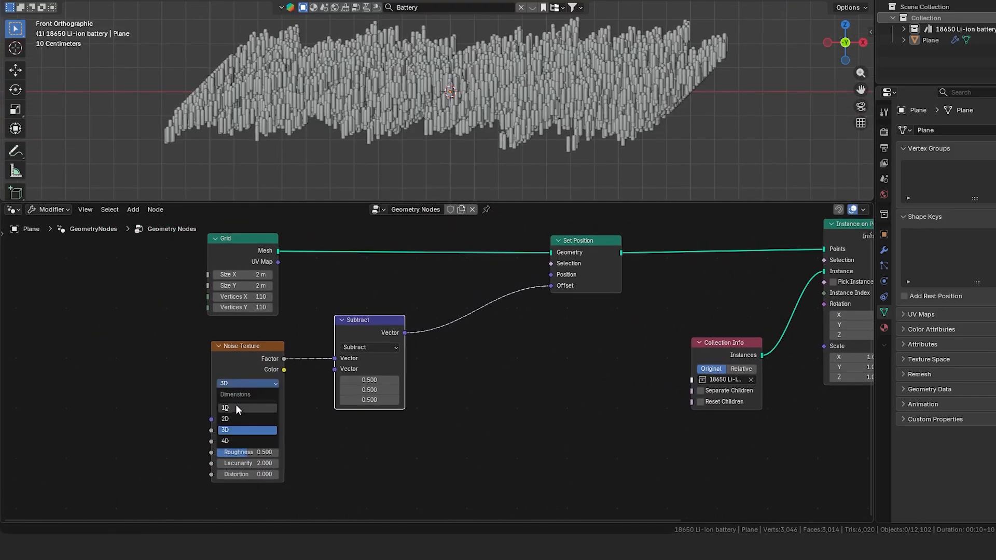
left_click(235, 440)
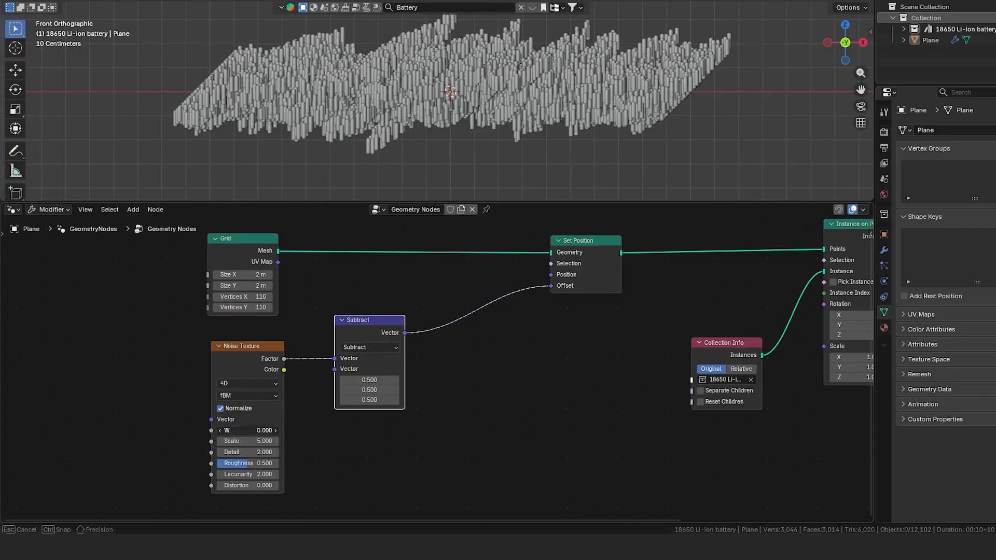
Try Noise Texture W values up to 1.4 in the perspective view and reset W to 0
middle_click_drag(331, 184, 393, 196)
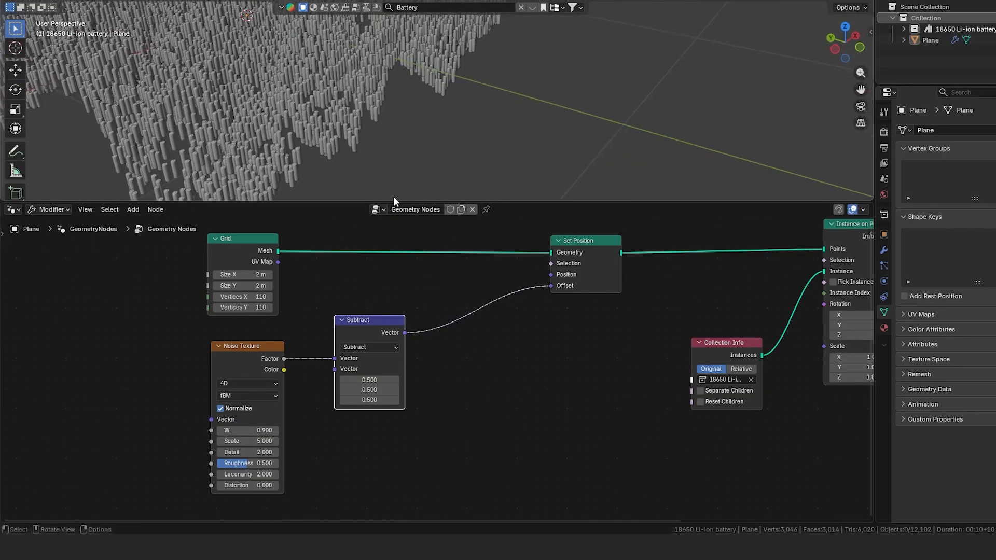
mouse_move(251, 434)
left_mouse_down()
mouse_move(269, 435)
mouse_move(252, 434)
left_mouse_up()
left_click(251, 434)
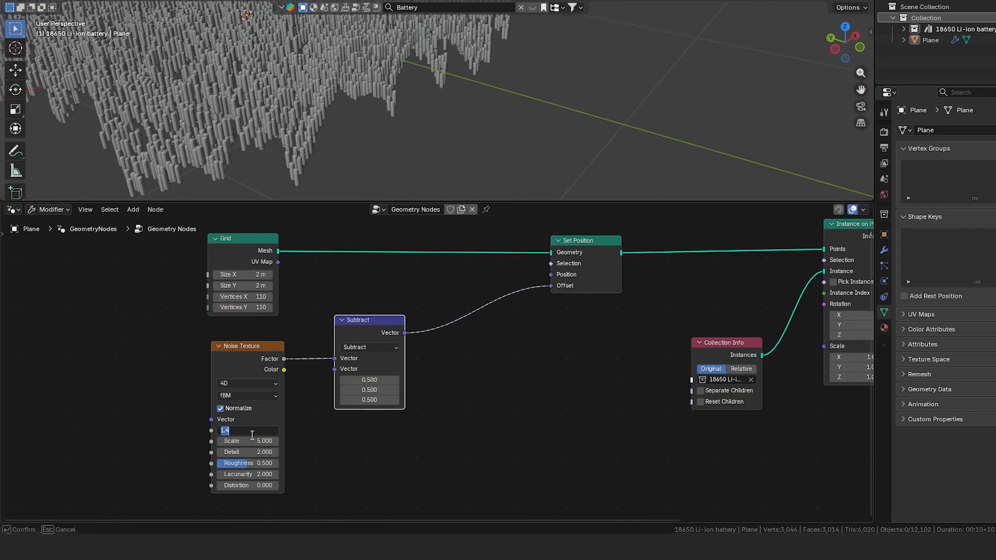
type("0")
key("Return")
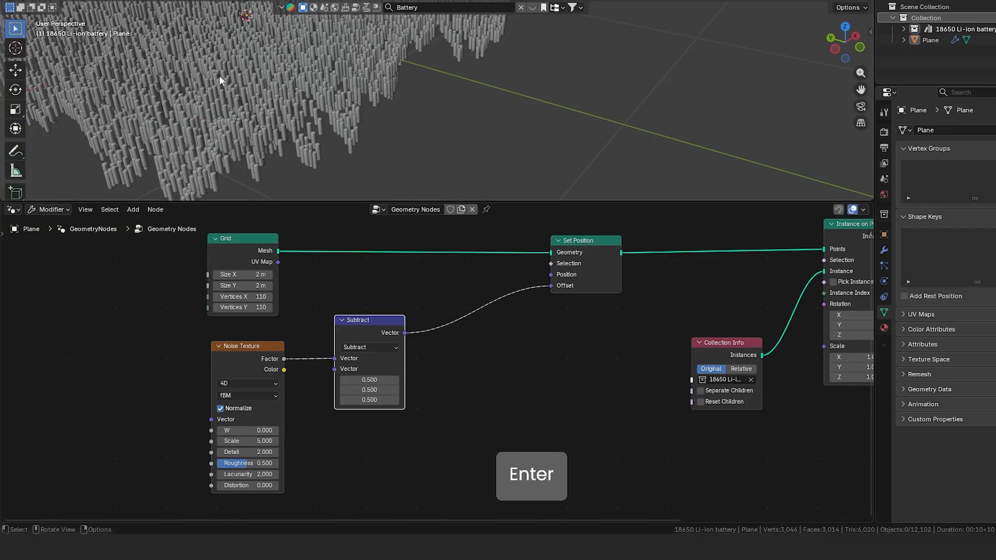
Insert a Combine XYZ node between Subtract and Set Position, with the Subtract output connected to its Z input
key("shift+a")
type("co")
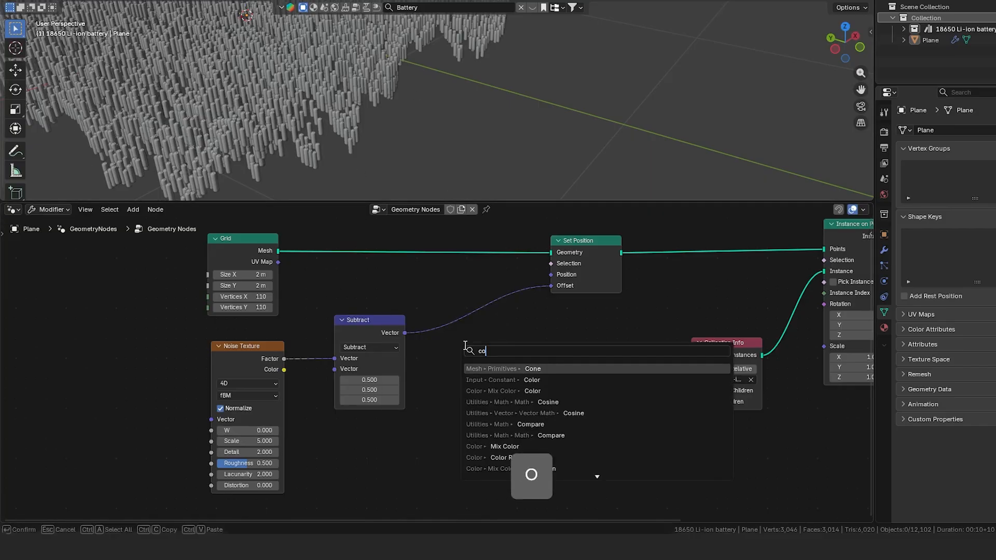
key("BackSpace")
type("om")
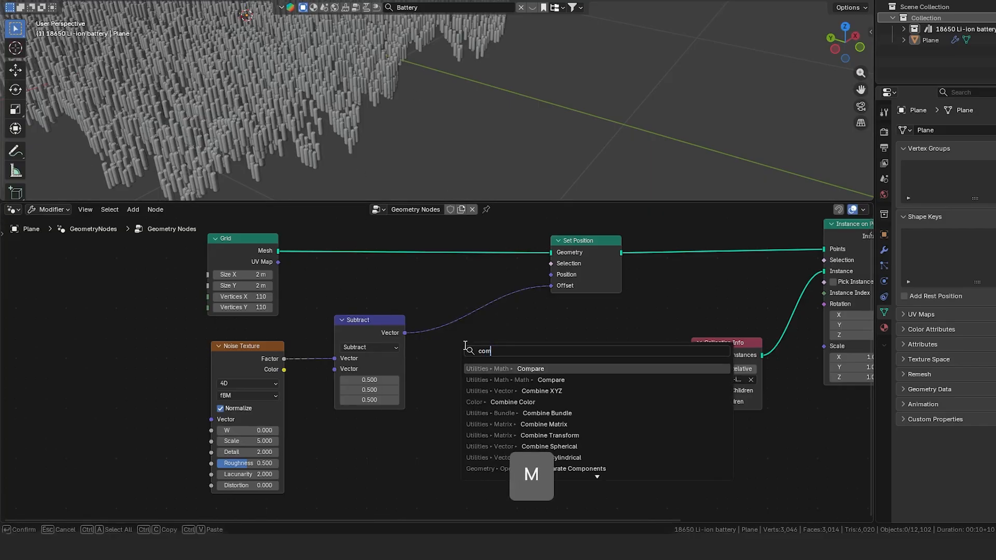
key("Down")
key("Down")
key("Return")
left_click(444, 318)
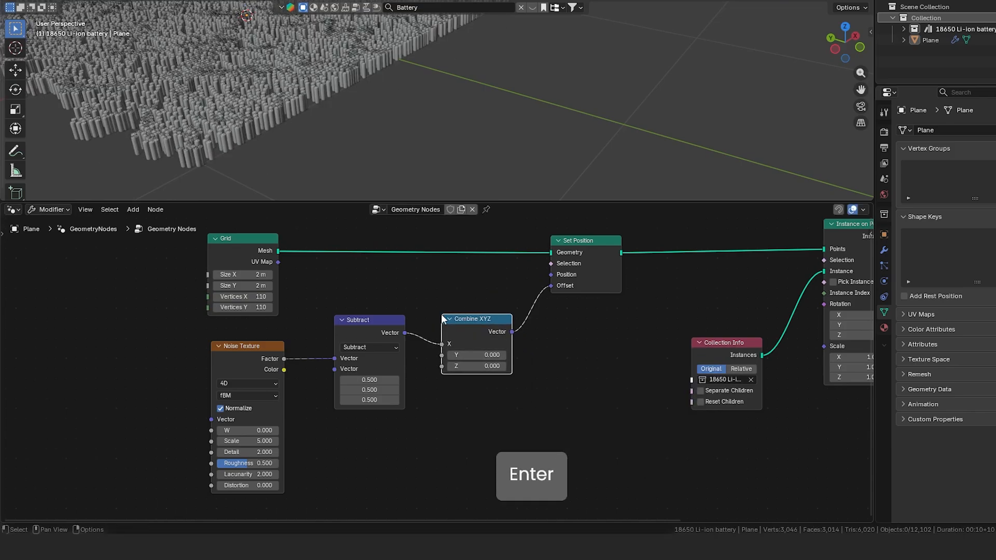
middle_click_drag(245, 142, 545, 471)
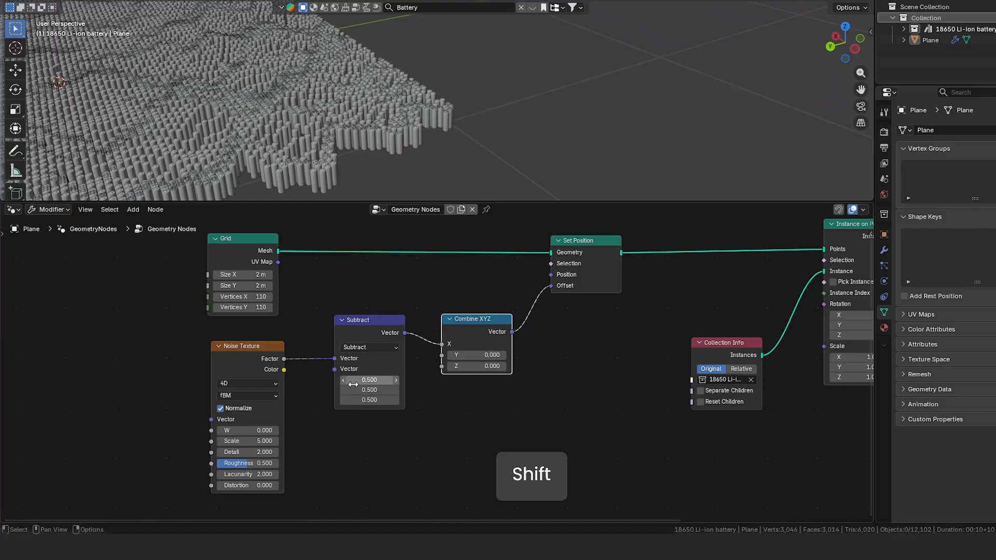
left_click_drag(244, 431, 441, 355)
Try Noise Texture W values up to 6.1 while viewing the grid in perspective and from the front, and reset W to 0
left_click_drag(228, 430, 265, 369)
middle_click_drag(233, 141, 232, 133)
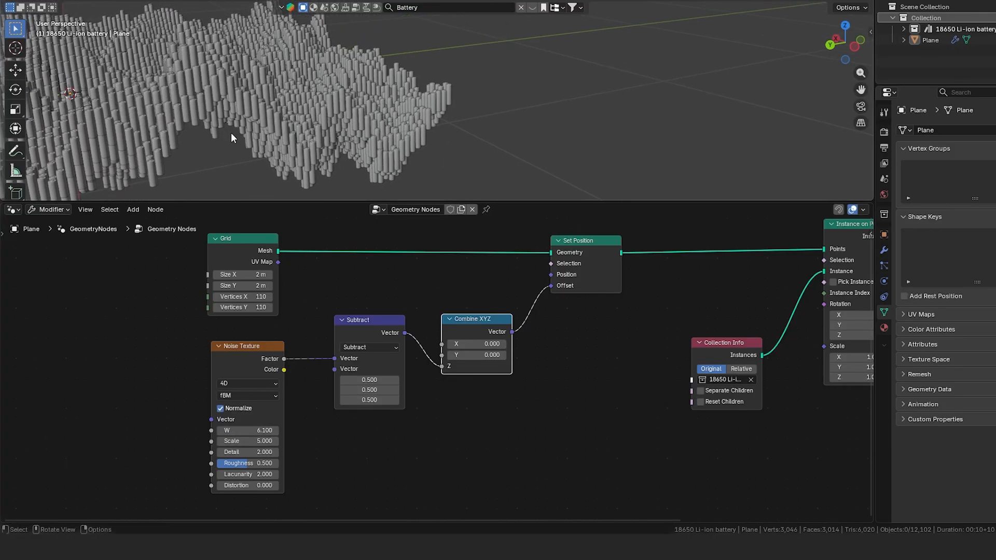
key("KP_1")
middle_click_drag(547, 85, 311, 109, "shift")
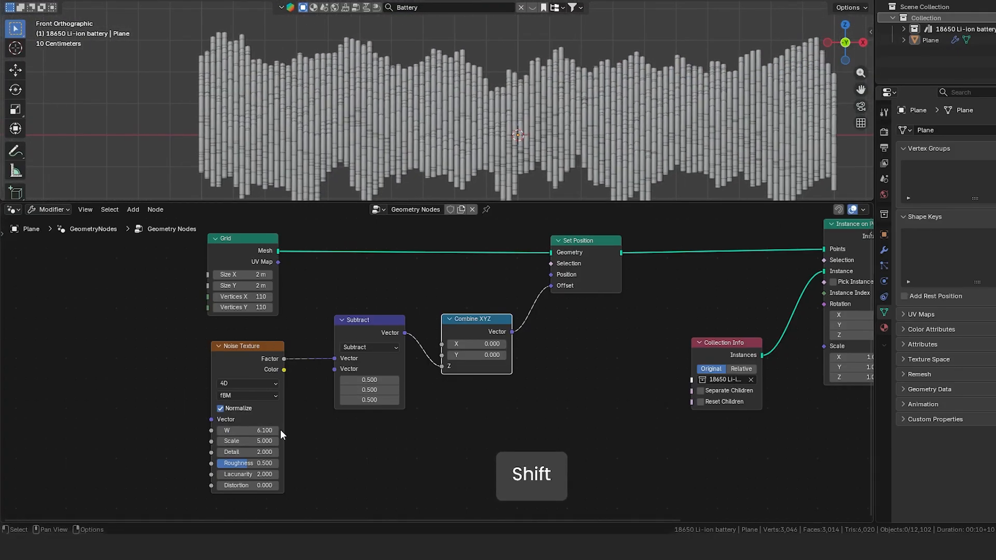
left_click_drag(246, 431, 272, 430, "shift")
left_click(247, 430)
type("0")
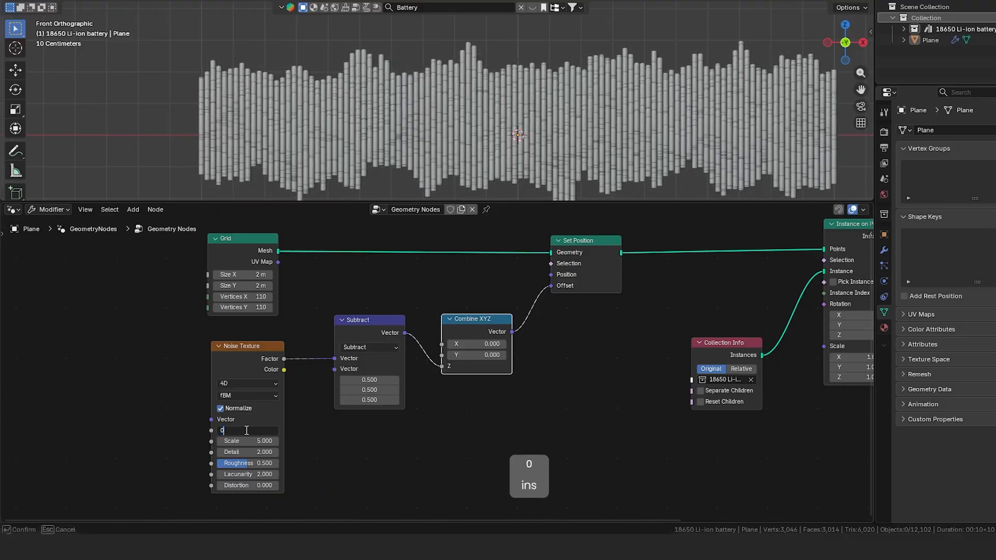
key("Return")
Spread the nodes apart so there is a wide gap between Subtract and Combine XYZ, with Noise Texture beside Subtract
middle_click_drag(303, 168, 388, 166)
middle_click_drag(369, 114, 390, 171, "shift")
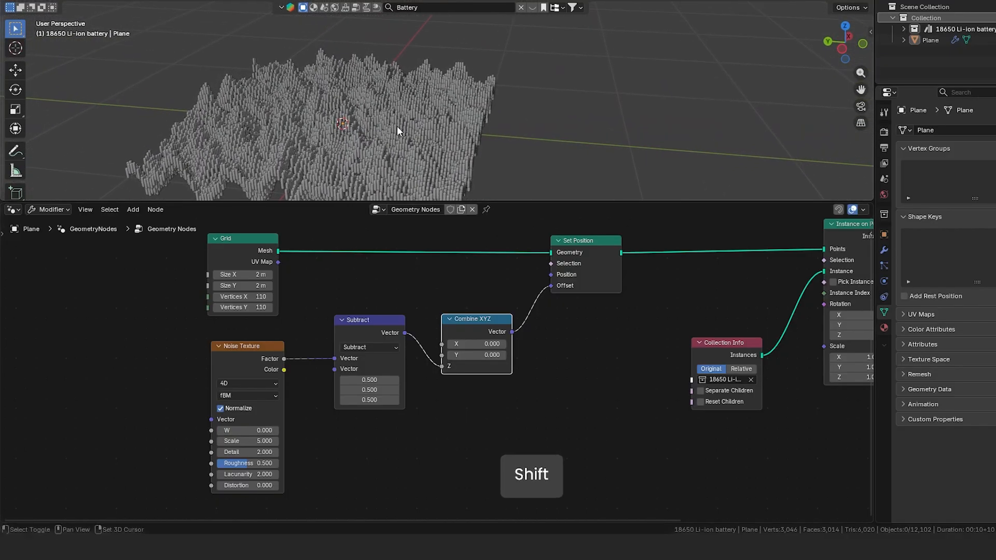
middle_click_drag(394, 117, 270, 90, "ctrl")
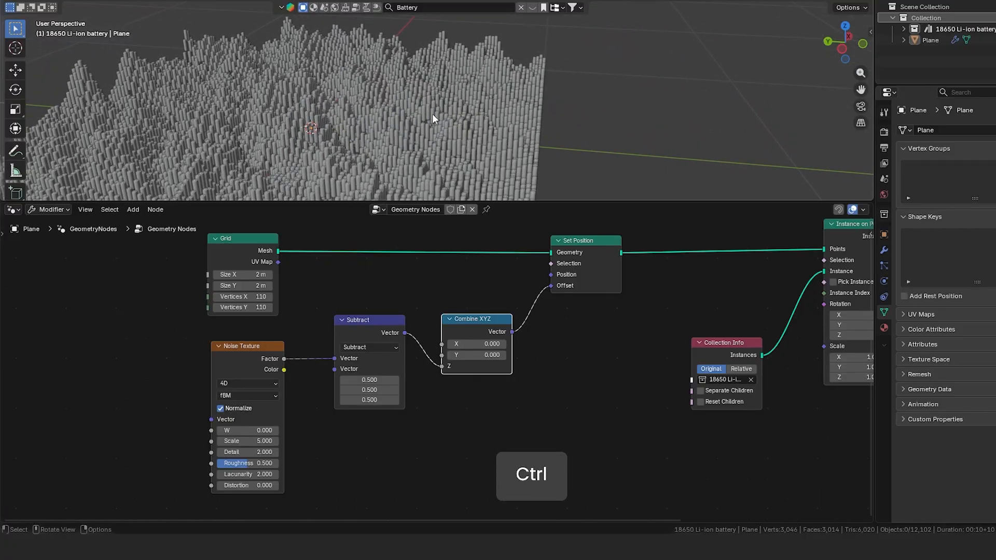
left_click_drag(468, 320, 502, 320)
left_click_drag(246, 345, 178, 341)
left_click_drag(389, 341, 292, 355)
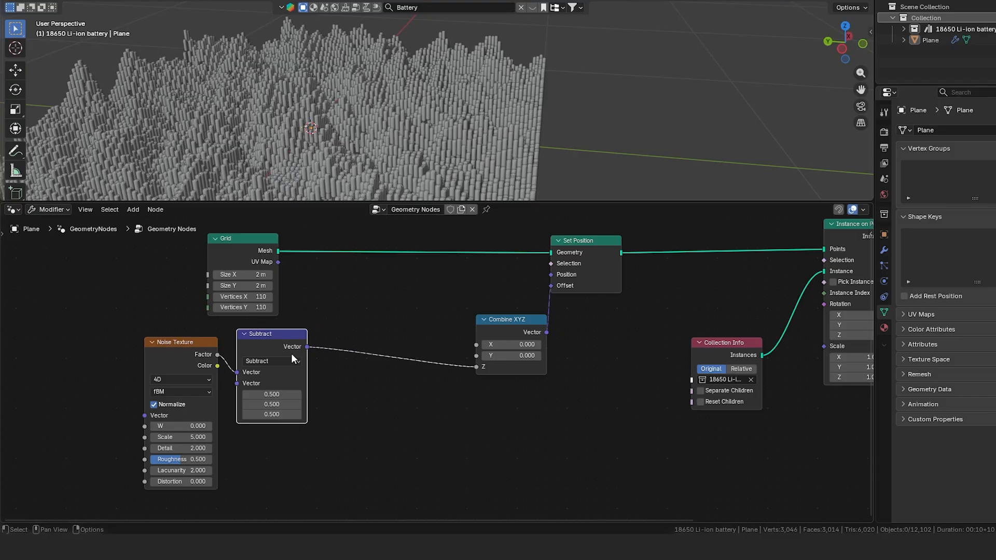
Add a Map Range node on the link between Subtract and Combine XYZ
key("shift+a")
type("map")
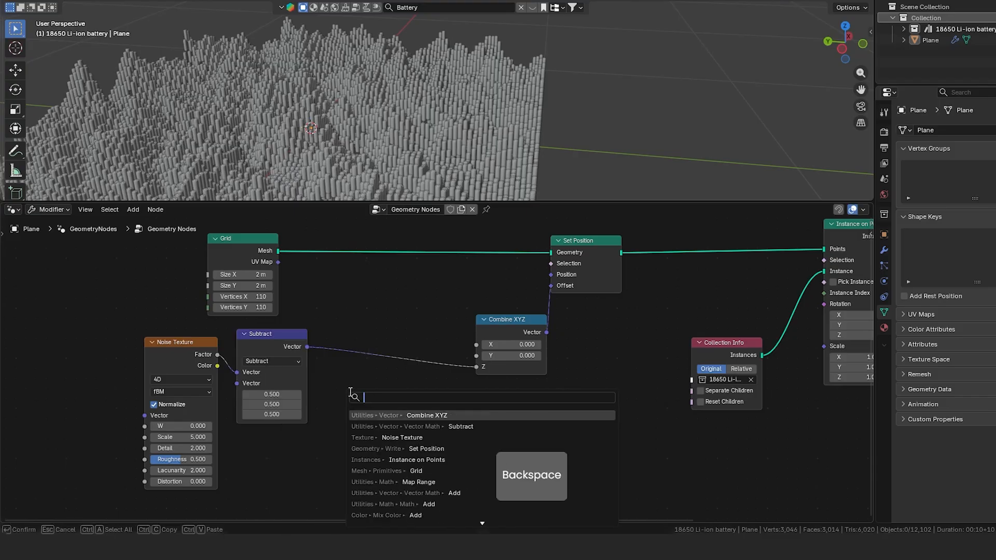
type(" r")
key("Return")
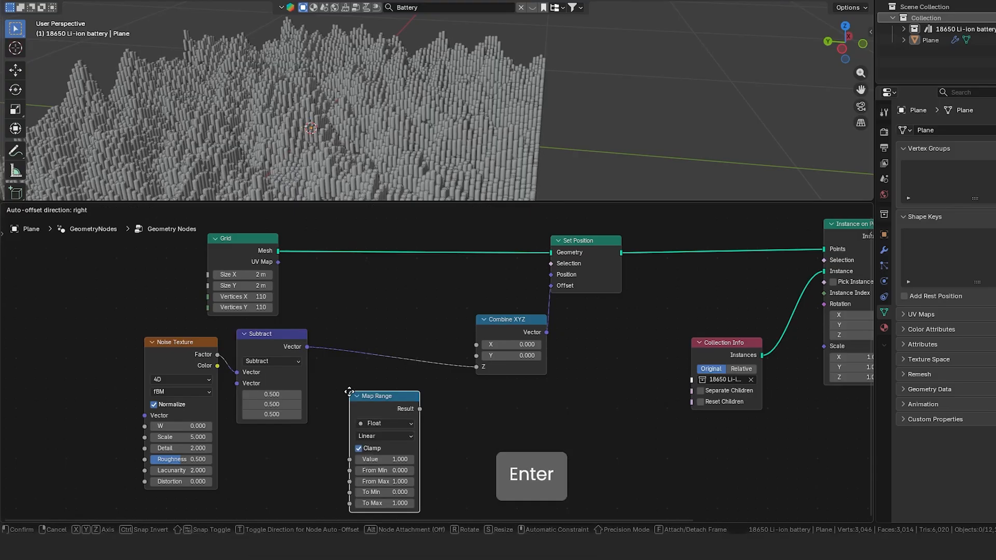
left_click(339, 325)
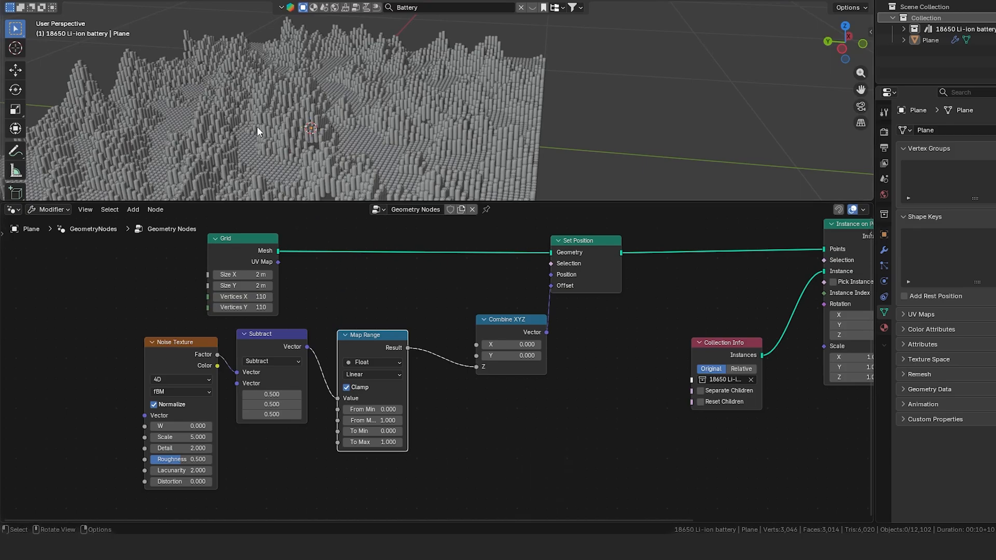
Set the Map Range node's From Min to -0.5
middle_click_drag(257, 127, 321, 147)
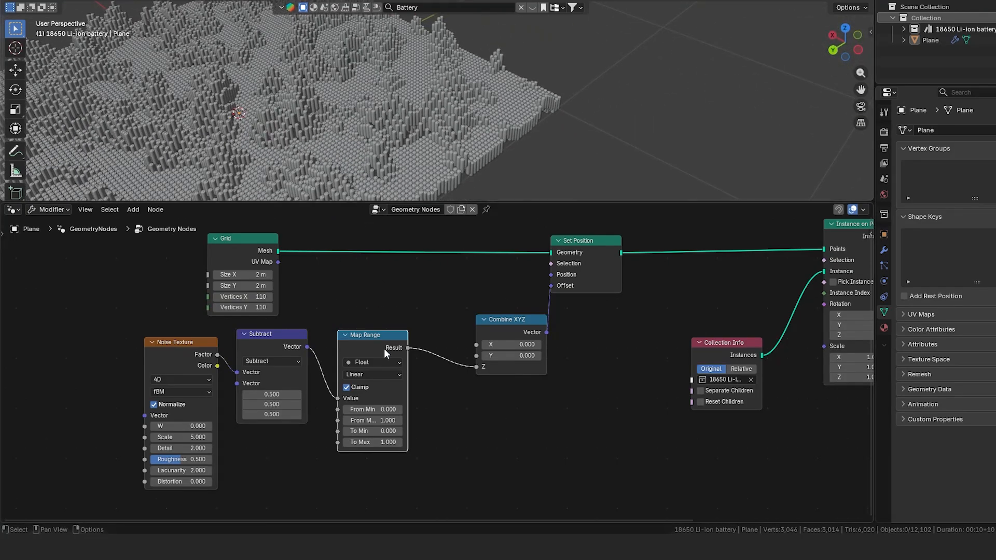
key("Return")
middle_click_drag(358, 171, 356, 148)
double_click(380, 410)
type("-")
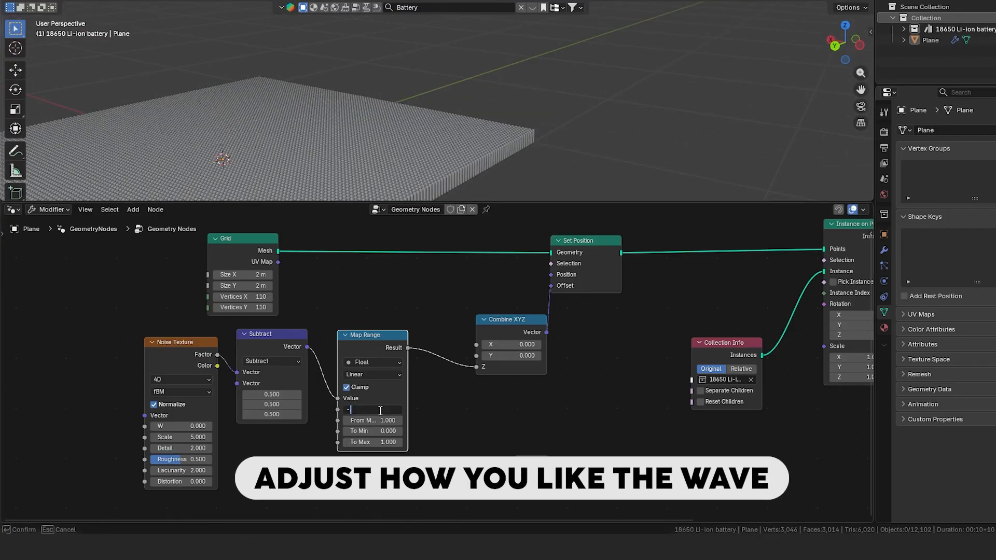
type("0.5")
key("Return")
Set the Noise Texture's Scale to 1 and enlarge the 3D viewport above the node editor
middle_click_drag(250, 143, 412, 168)
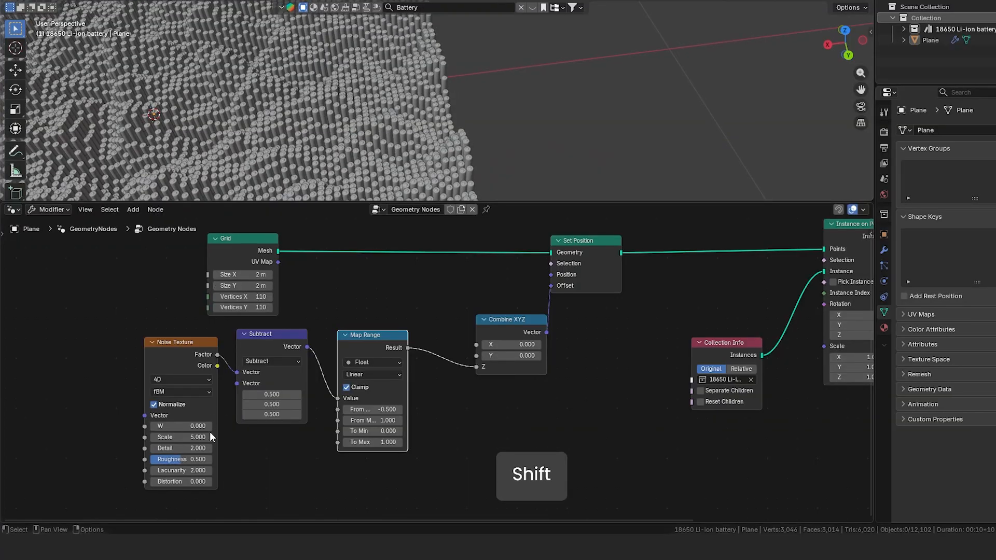
type("1")
key("Return")
middle_click_drag(193, 195, 623, 78)
middle_click_drag(622, 77, 434, 181, "ctrl")
left_click_drag(430, 200, 423, 229)
Set the Noise Texture's Roughness to 0.3 and Detail to 3
middle_click_drag(420, 309, 547, 366, "ctrl")
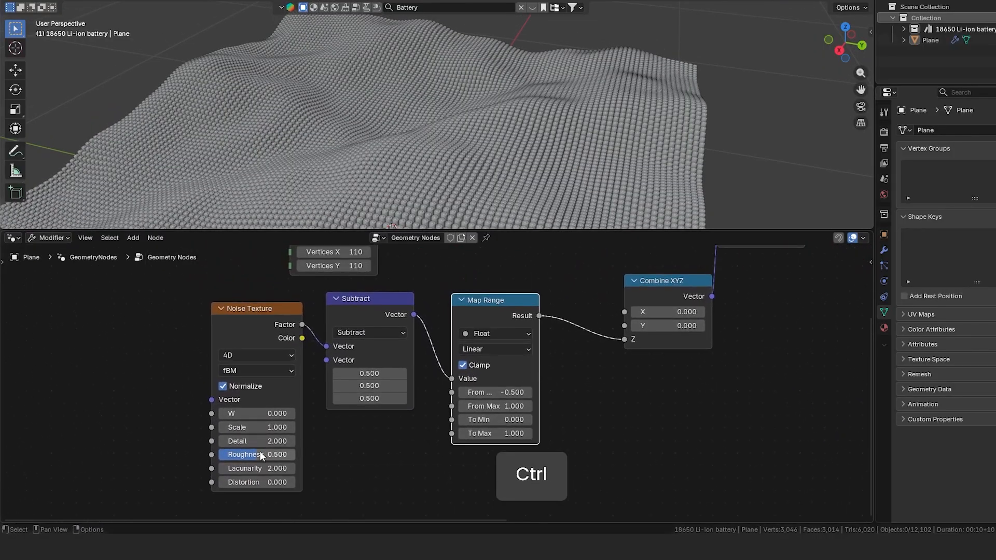
mouse_move(260, 451)
left_mouse_down()
mouse_move(245, 454)
mouse_move(246, 427)
mouse_move(236, 427)
mouse_move(271, 429)
mouse_move(249, 441)
mouse_move(268, 440)
left_mouse_up()
type(".3")
key("Return")
key("Return")
key("Return")
double_click(268, 440)
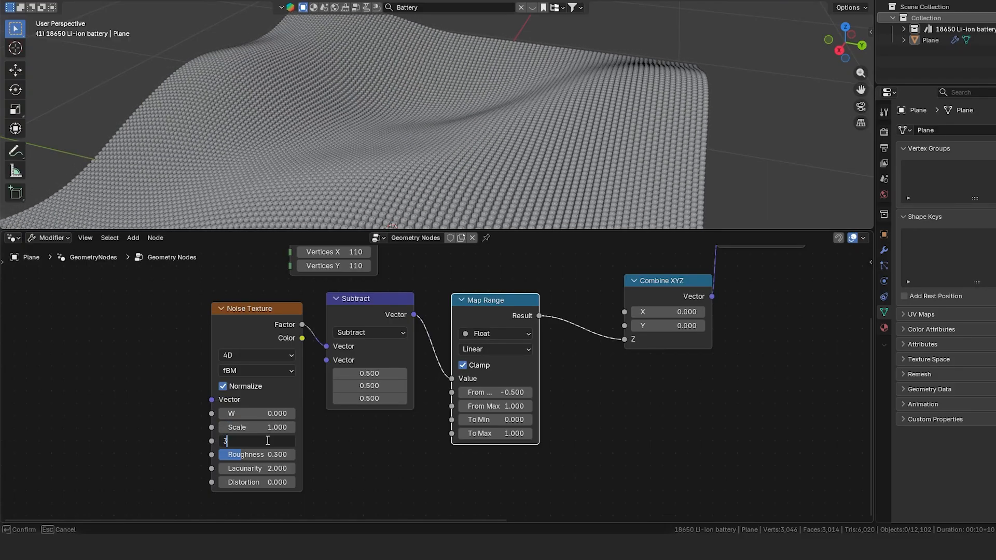
key("Return")
Try Map Range To Max values of 0.7 and -0.1 while checking the wave height in the front view
mouse_move(499, 433)
left_mouse_down()
mouse_move(467, 433)
mouse_move(493, 433)
left_mouse_up()
key("KP_1")
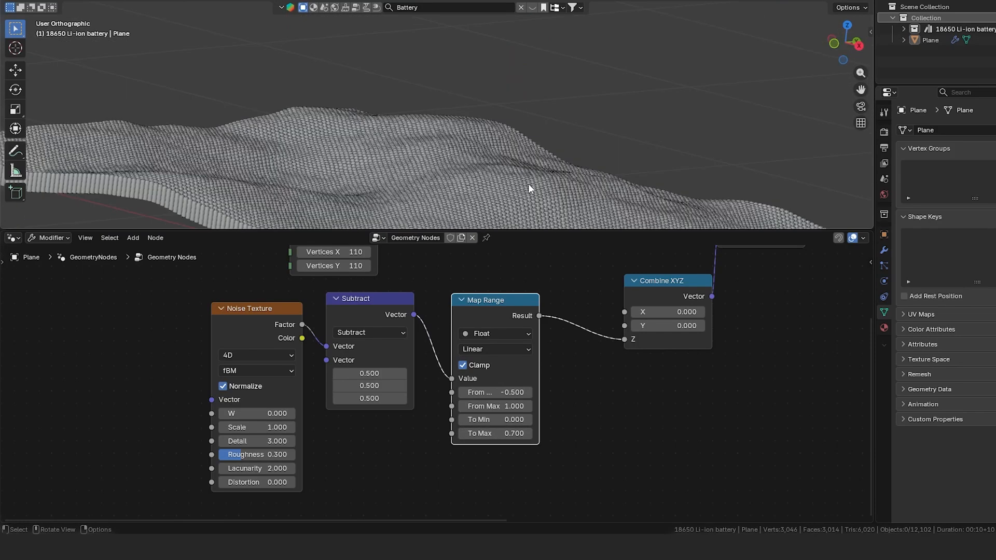
middle_click_drag(518, 147, 518, 79, "shift")
left_click_drag(498, 433, 469, 433)
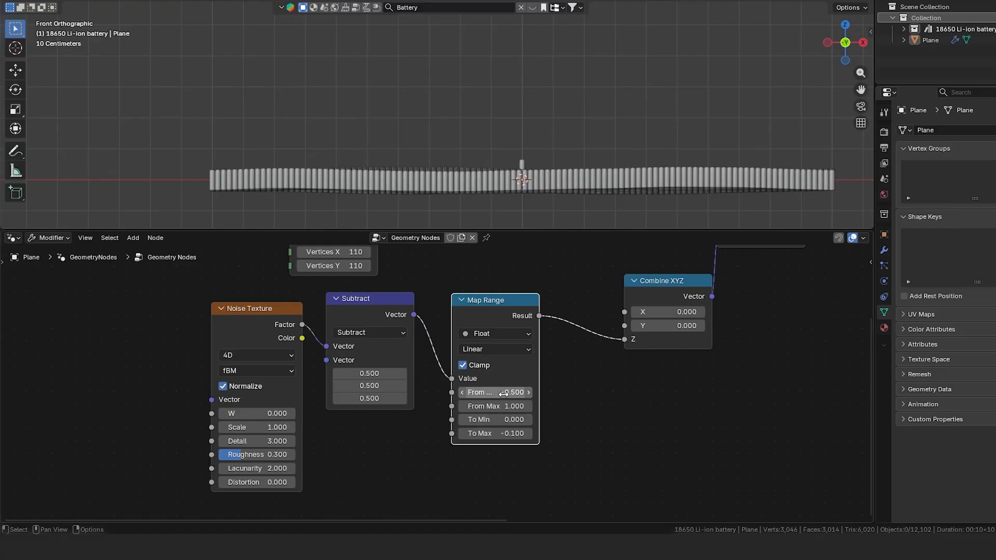
Retune the wave with Noise Texture Scale 1.6 and Detail 0, Subtract values 0.7, and Map Range From Min -0.4 and To Max 1
left_click_drag(259, 427, 278, 426)
key("Return")
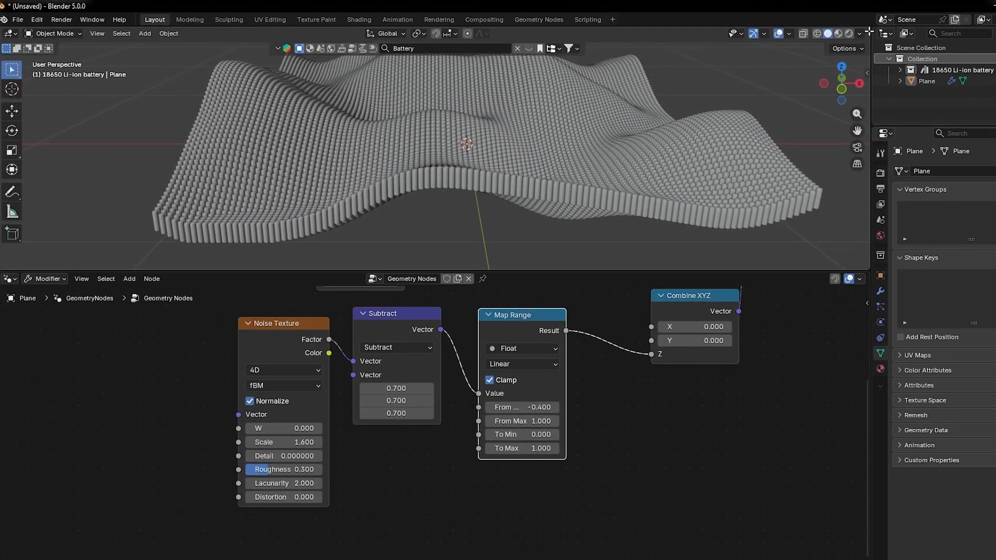
Split the 3D viewport vertically into two side-by-side views and frame the battery grid in the second one
left_click_drag(868, 31, 685, 45)
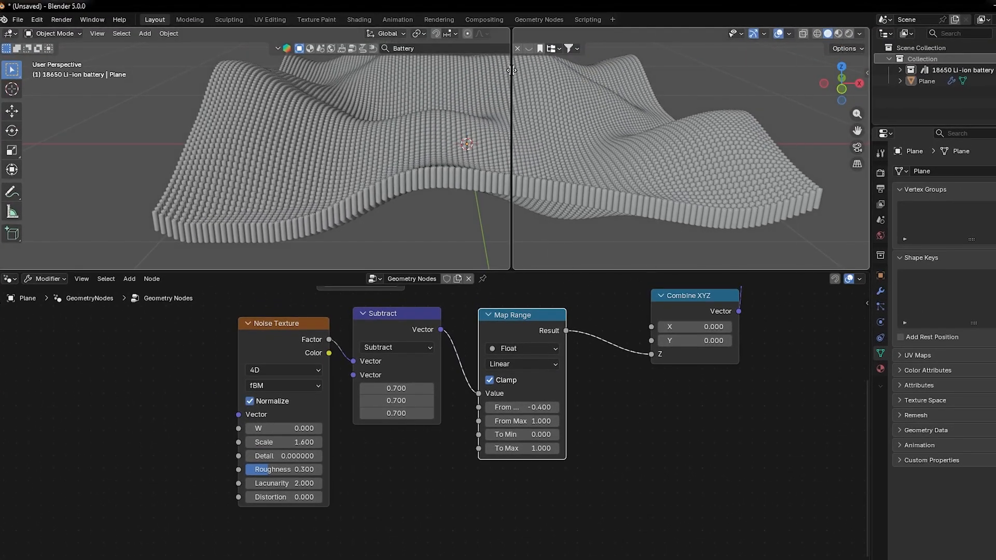
left_click_drag(511, 70, 506, 70)
left_click(695, 163)
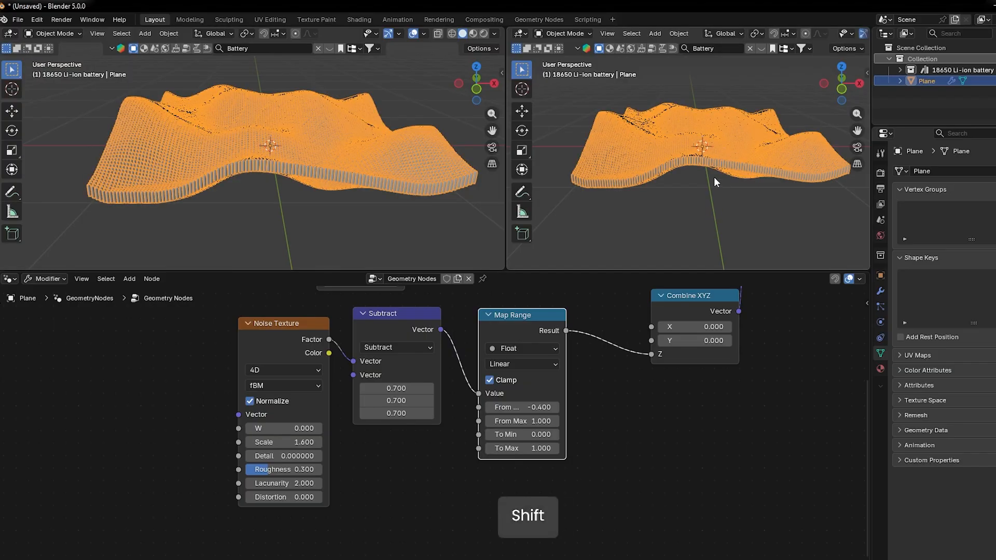
middle_click_drag(714, 177, 708, 195, "shift")
left_click(711, 207)
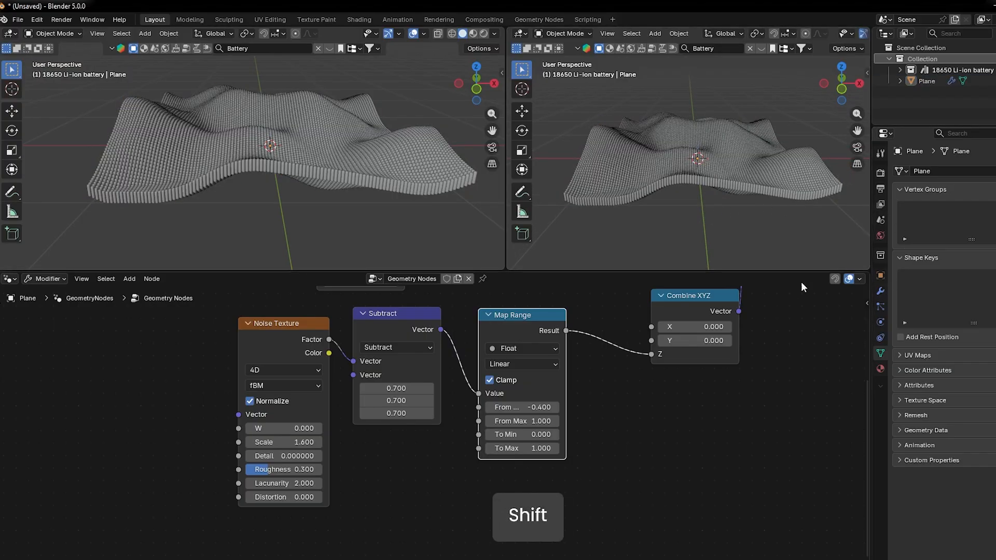
Switch the second viewport to Rendered shading and bring its view closer to the battery grid
key("z")
left_click(653, 149)
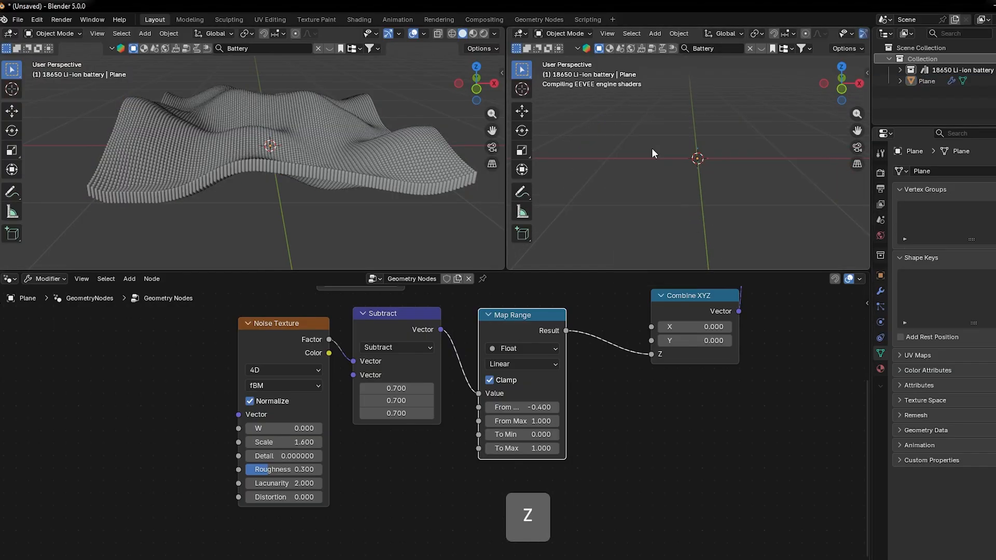
middle_click_drag(658, 160, 674, 130, "ctrl")
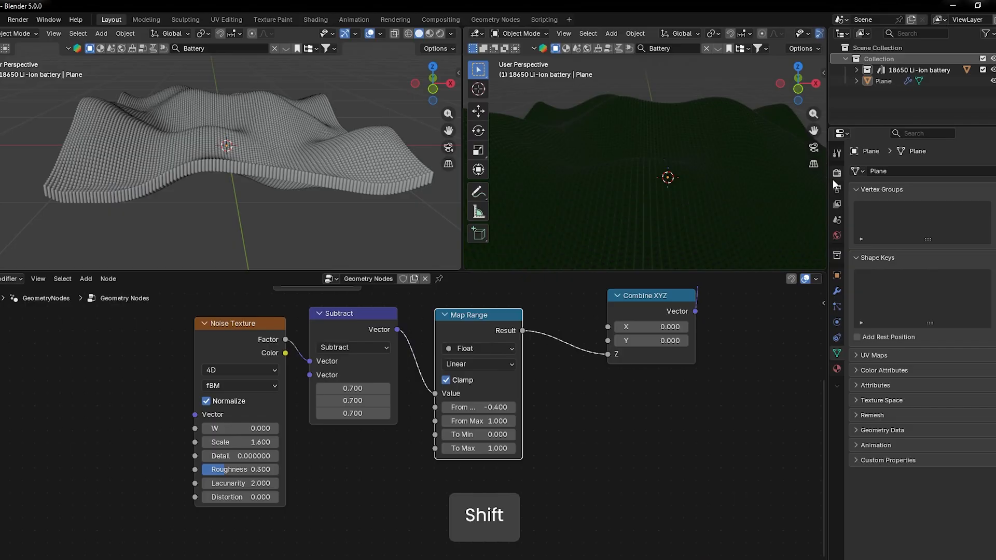
Change the scene's render engine to Cycles
left_click(880, 172)
left_click(980, 172)
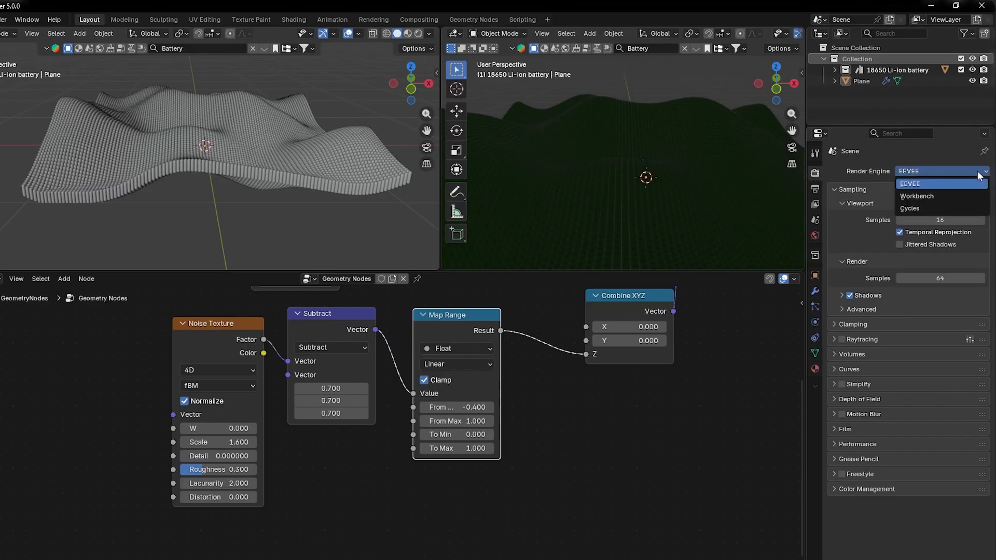
left_click(922, 206)
left_click(917, 185)
left_click(915, 209)
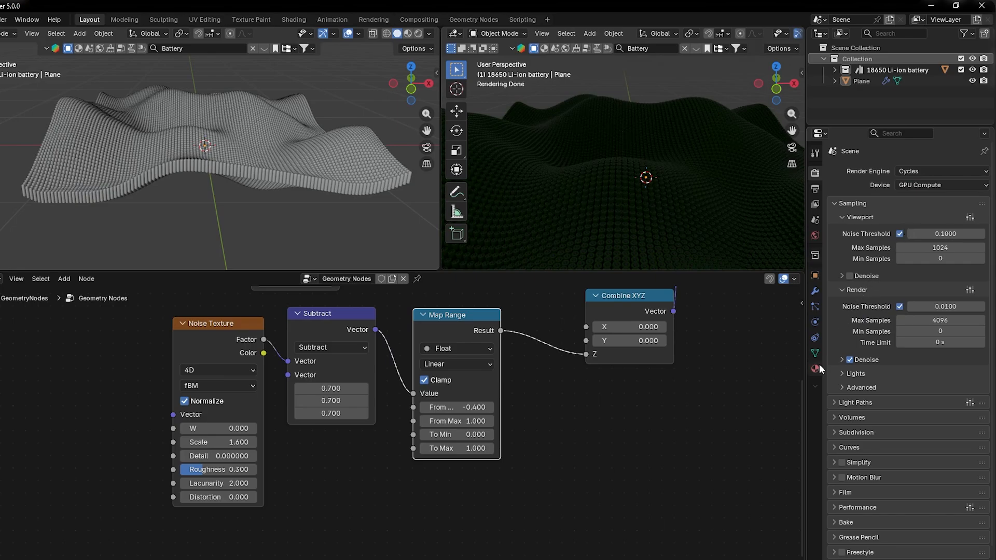
Set the world background color to black
left_click(815, 236)
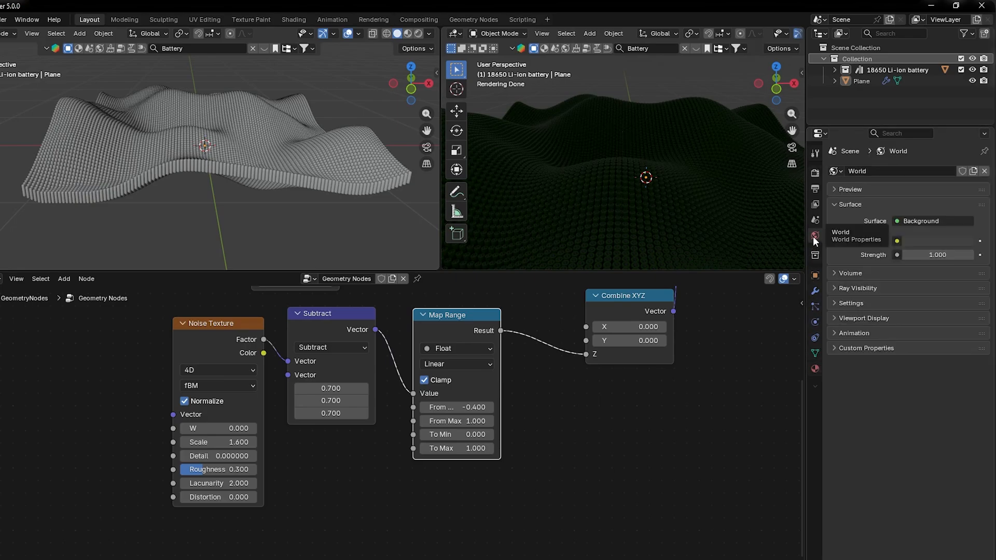
left_click(934, 240)
left_click_drag(967, 116, 965, 134)
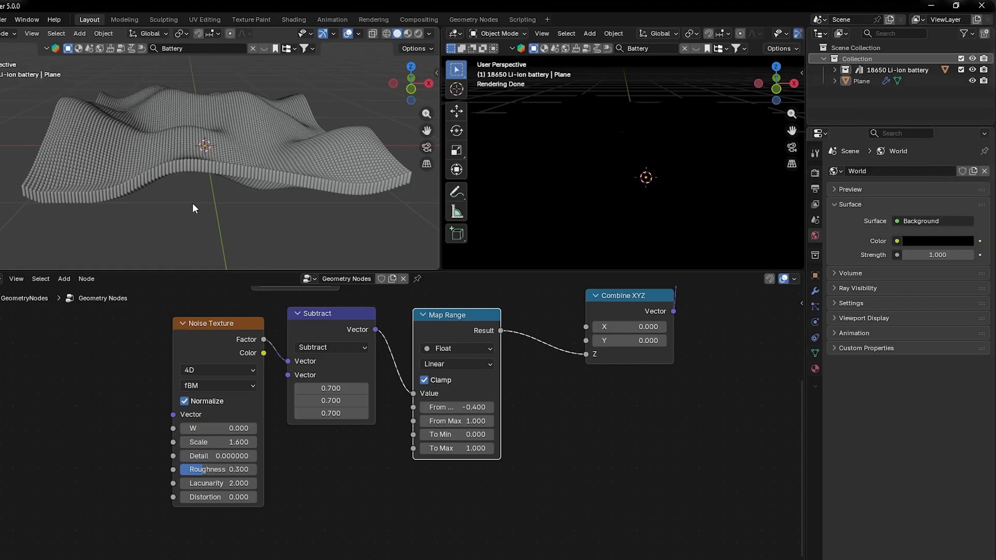
Add an area light at the center of the battery grid and clear the selection
middle_click_drag(192, 204, 232, 233, "shift")
key("shift+a")
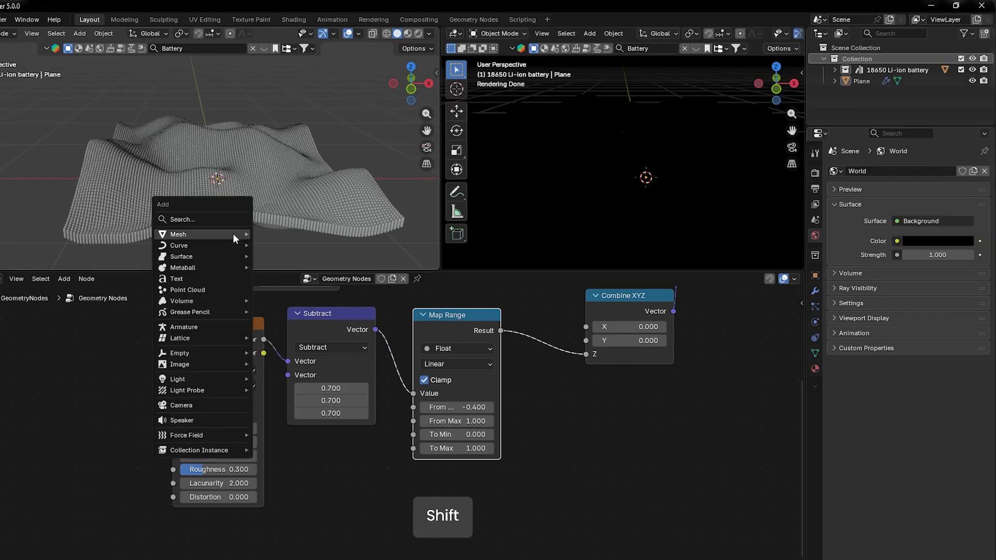
mouse_move(195, 379)
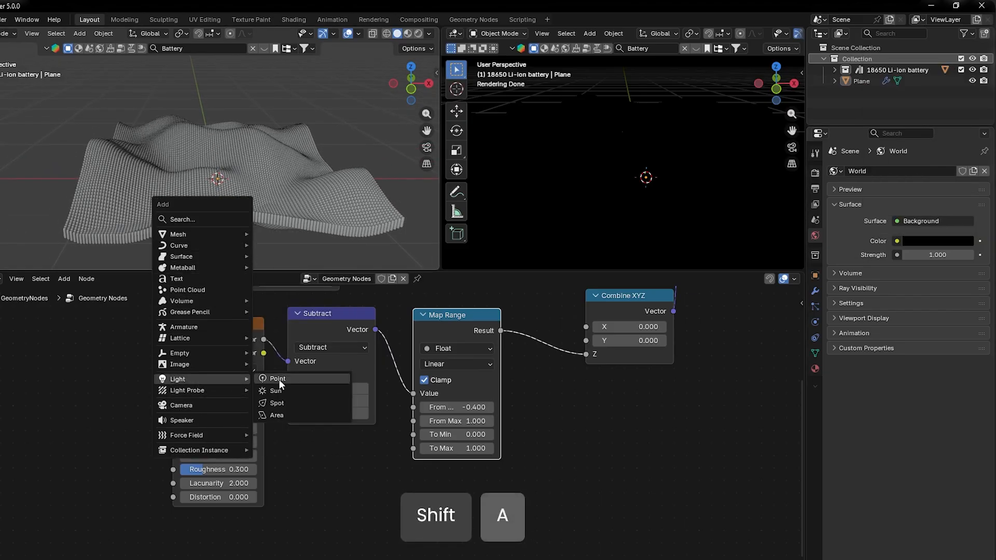
left_click(280, 413)
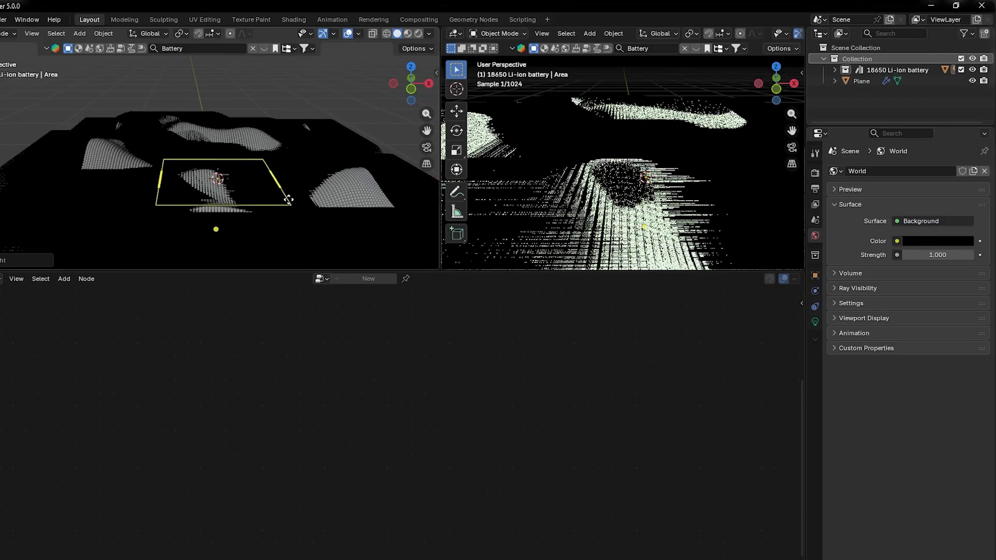
left_click(288, 199)
key("alt+a")
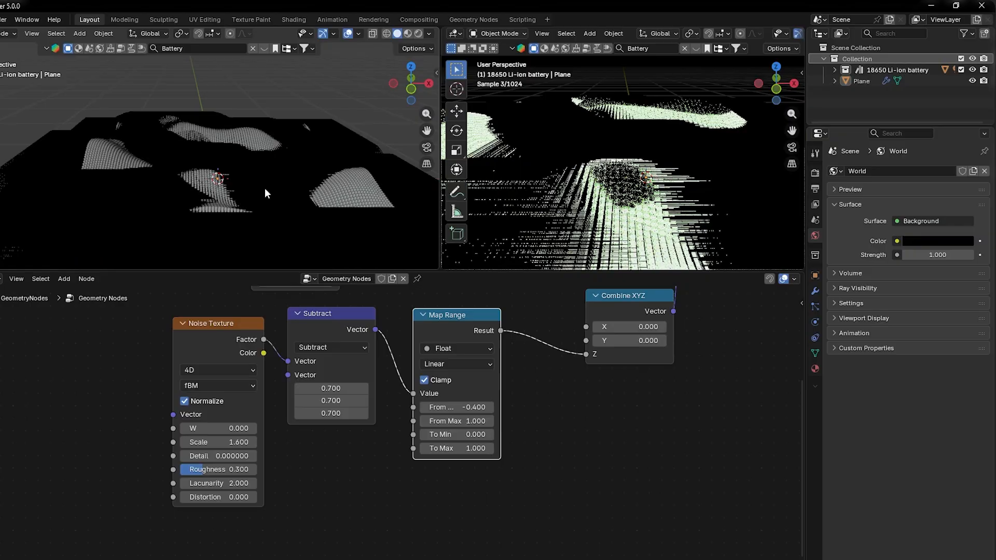
Move the Area light out of the 18650 Li-ion battery collection into the Scene Collection
left_click(834, 69)
left_click(872, 89)
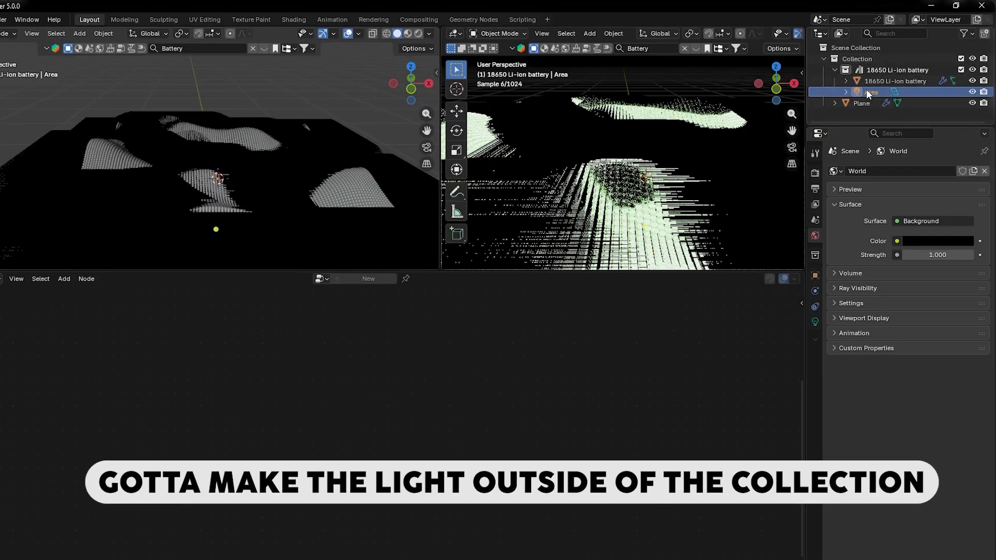
left_click_drag(864, 103, 859, 112)
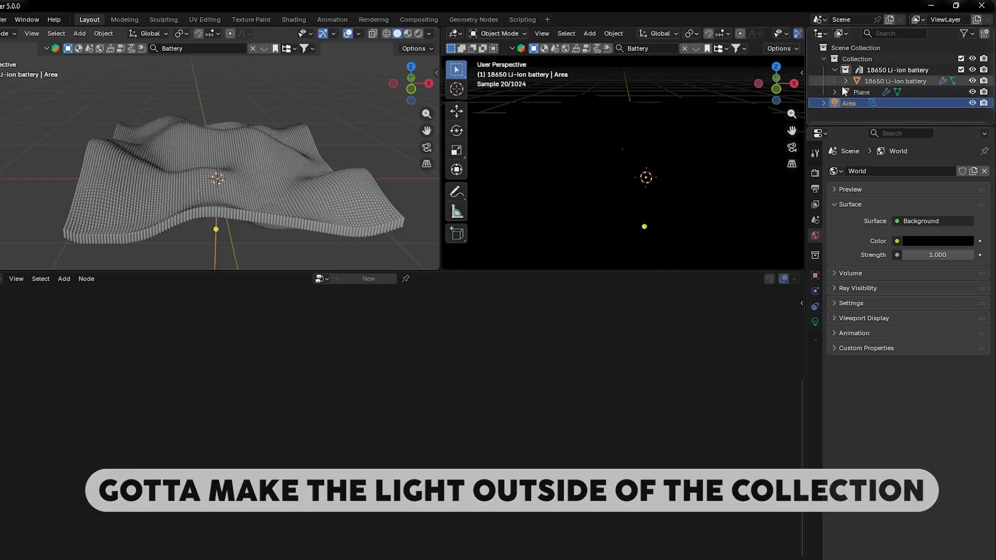
left_click(835, 69)
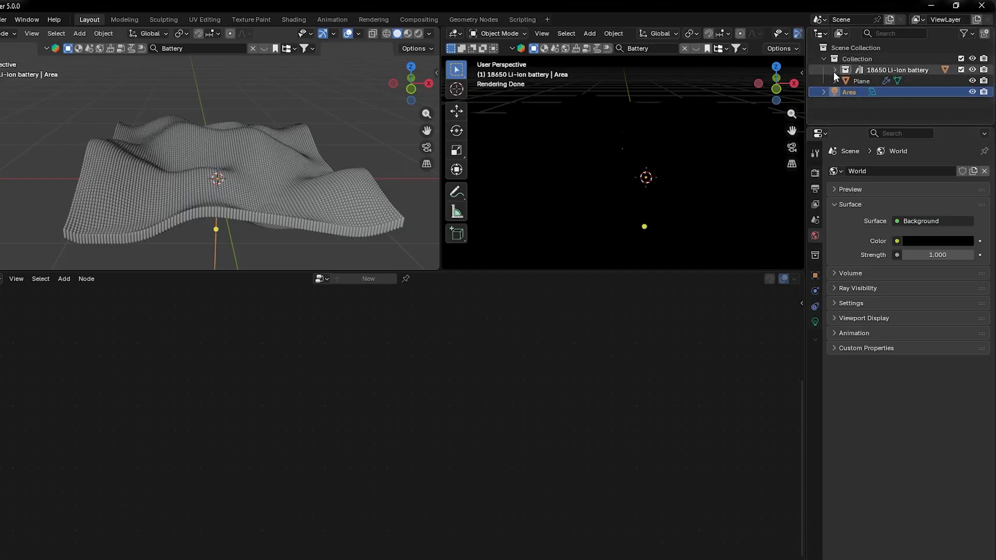
Raise the area light along the Z axis until it sits above the battery wave
key("g")
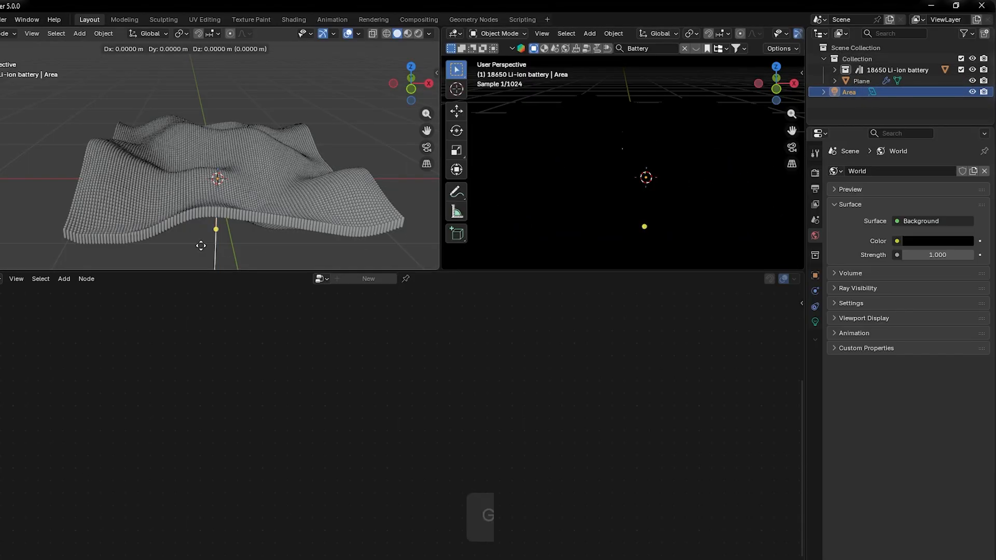
key("z")
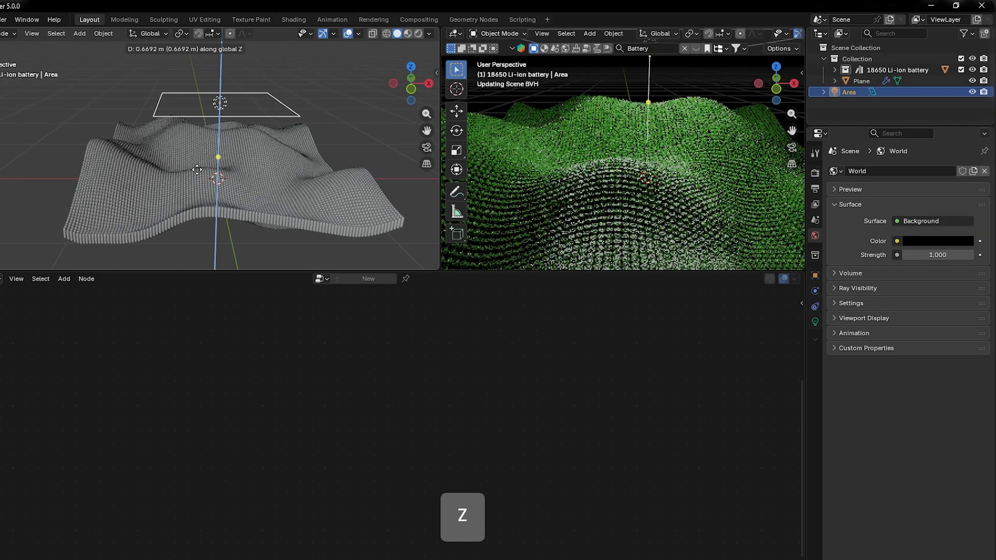
left_click(195, 158)
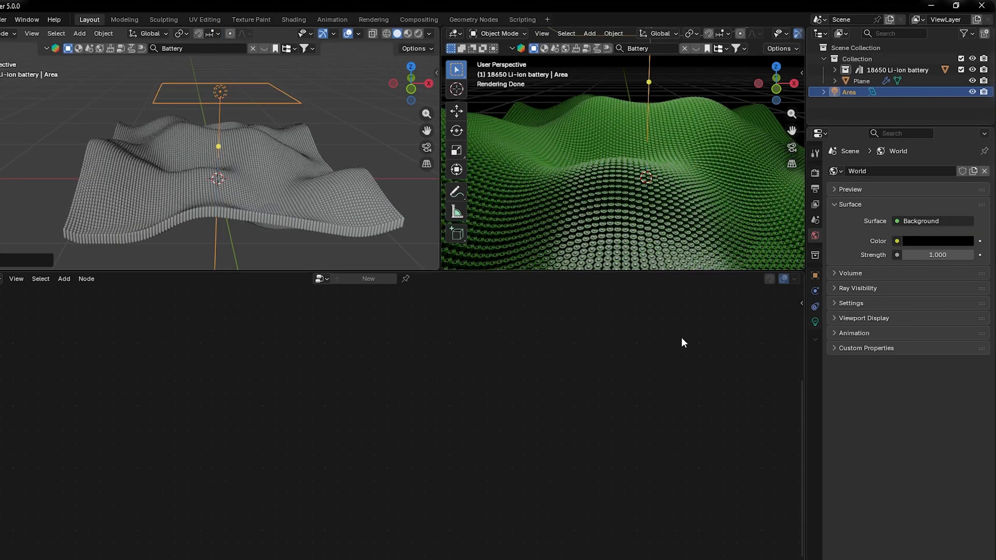
Set the area light's power to 10.7 and check the lighting on the batteries up close
left_click(809, 322)
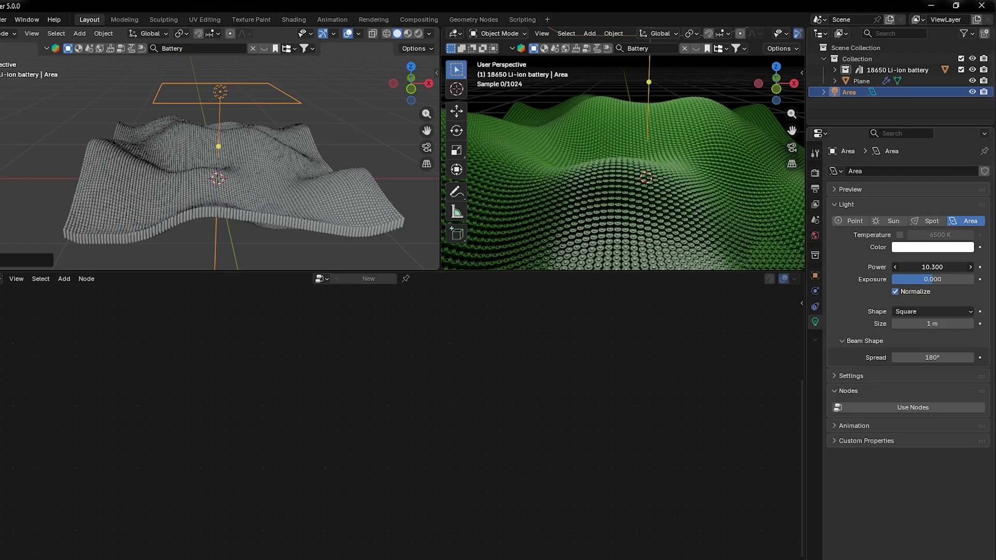
left_click_drag(932, 266, 940, 266)
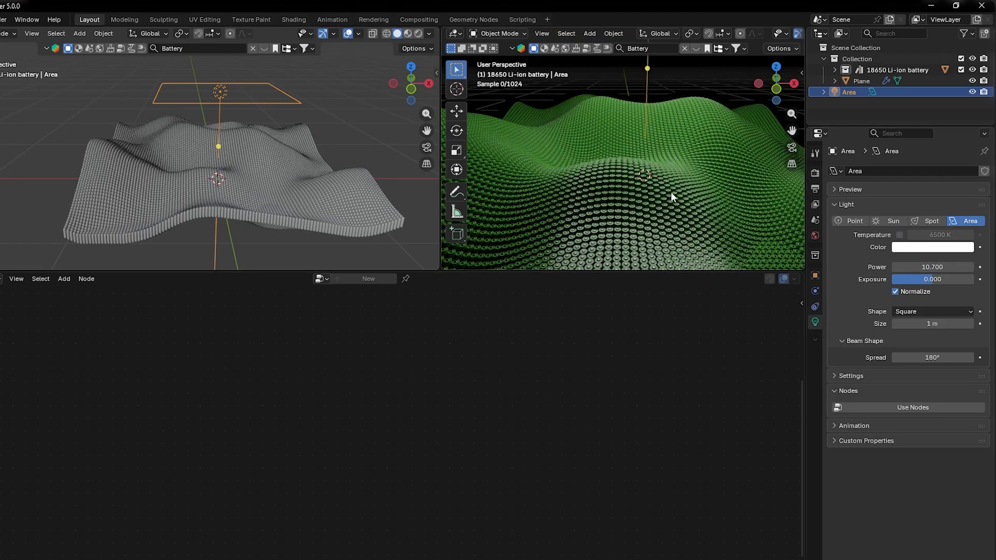
mouse_move(671, 192)
middle_mouse_down("ctrl")
mouse_move(670, 174)
mouse_move(655, 176)
mouse_move(663, 177)
middle_mouse_up("ctrl")
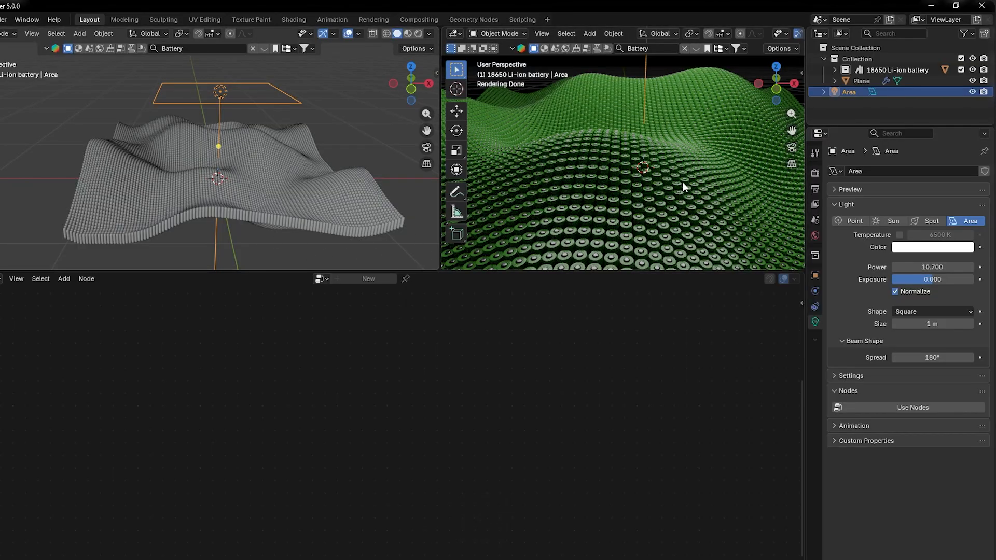
middle_click_drag(683, 182, 629, 178)
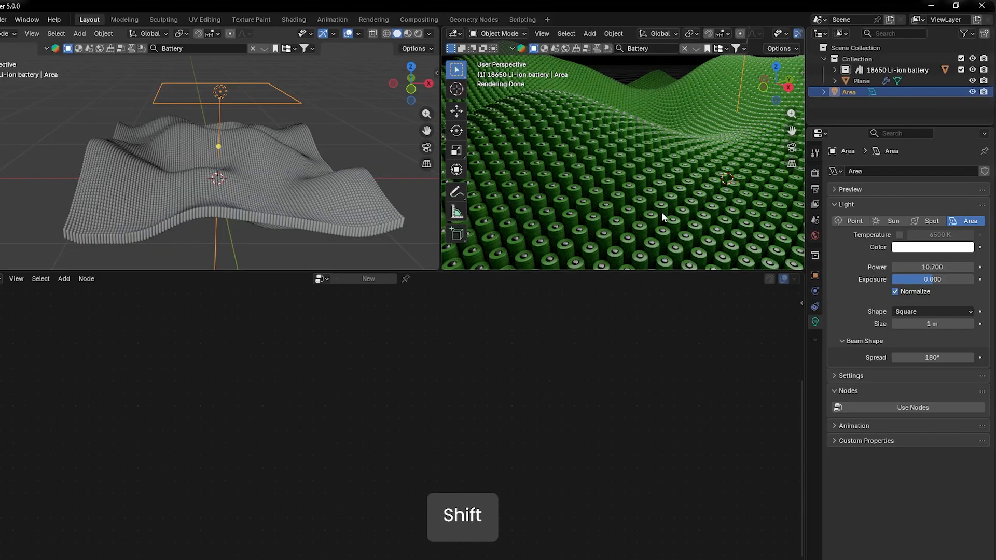
Drive the plane's 4D Noise Texture W value with the expression #frame/100
key("space")
left_click(184, 207)
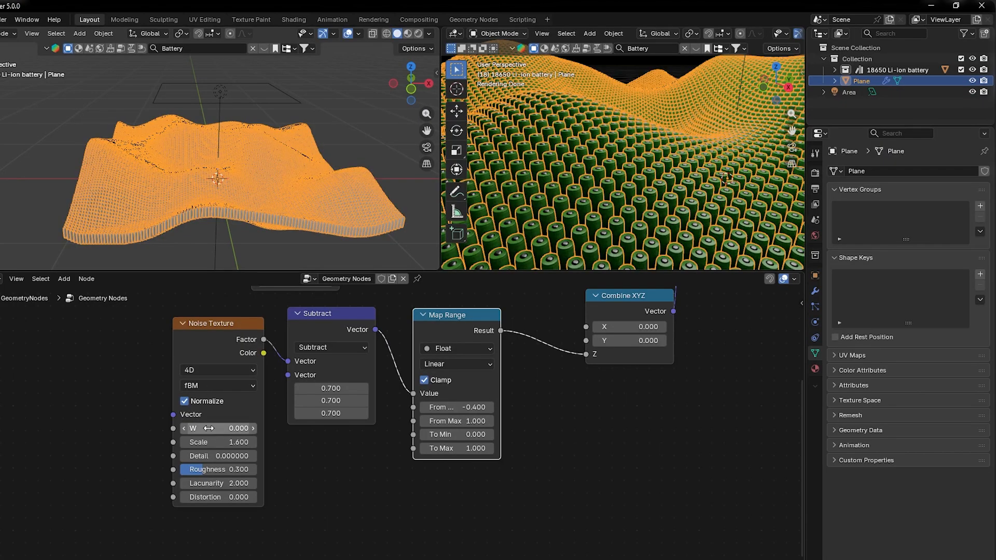
type("#frame/100")
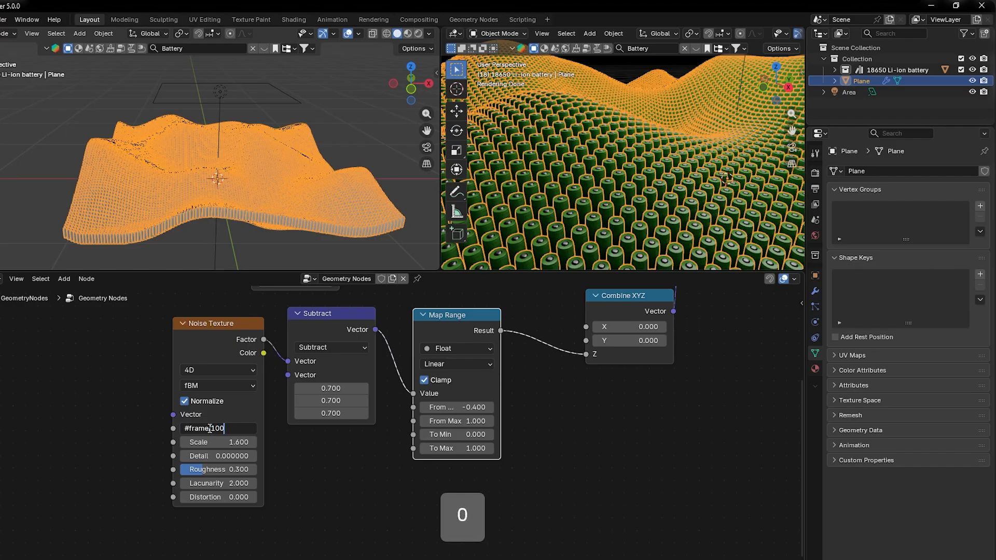
key("Return")
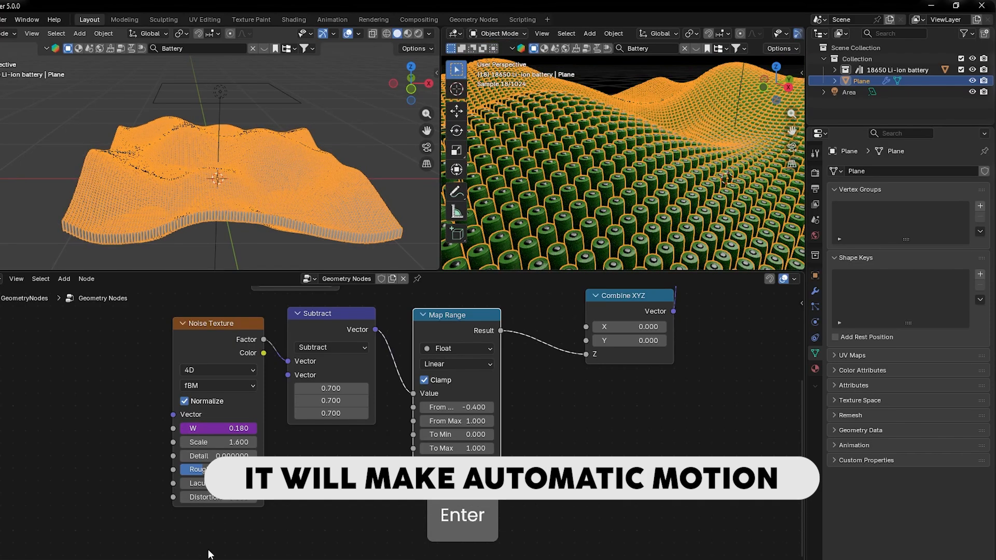
Play the animation to preview the wave motion, stop it, and reselect the battery plane
key("space")
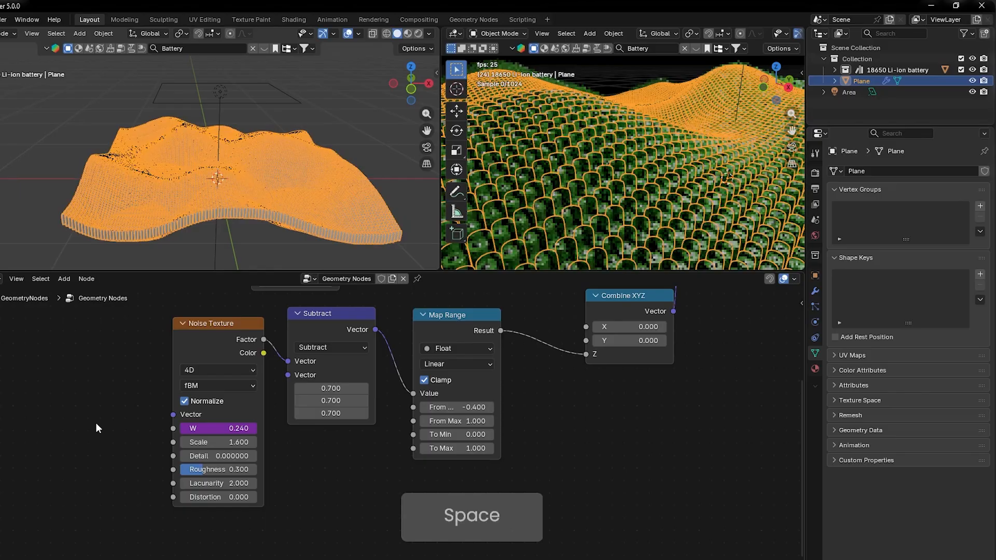
left_click(211, 240)
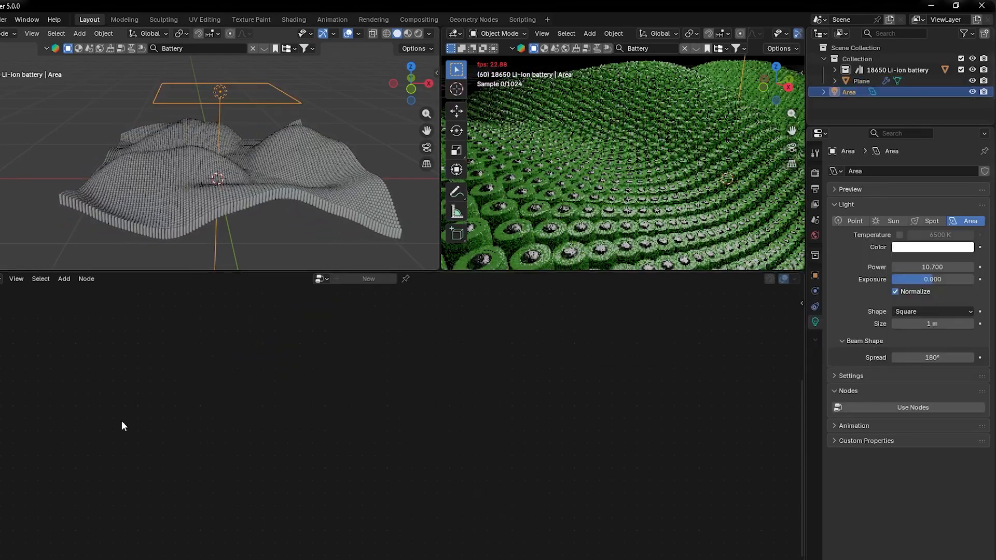
key("space")
left_click(171, 218)
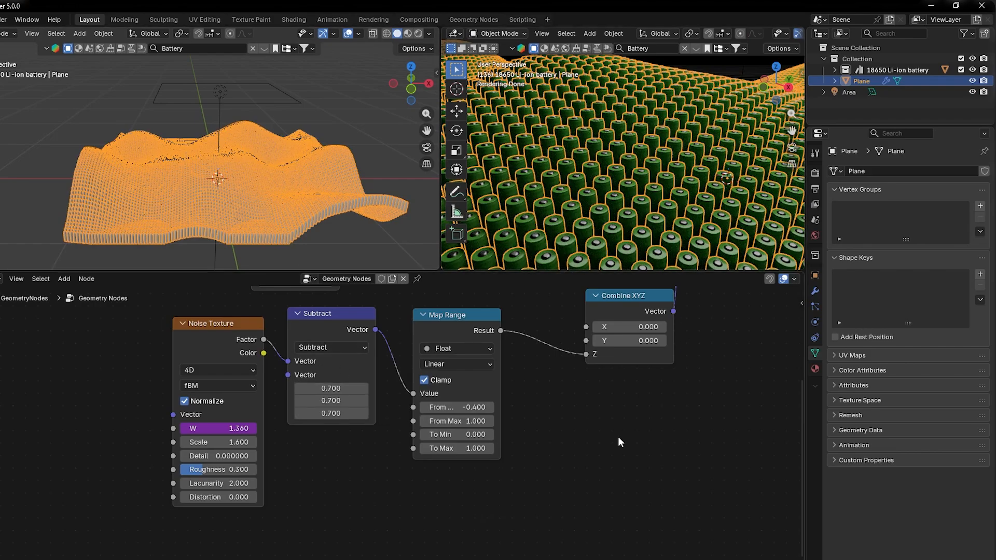
Add a camera and move it out of the 18650 Li-ion battery collection into the parent Collection
middle_click_drag(267, 204, 291, 212, "ctrl")
left_click(291, 211)
key("ctrl+KP_1")
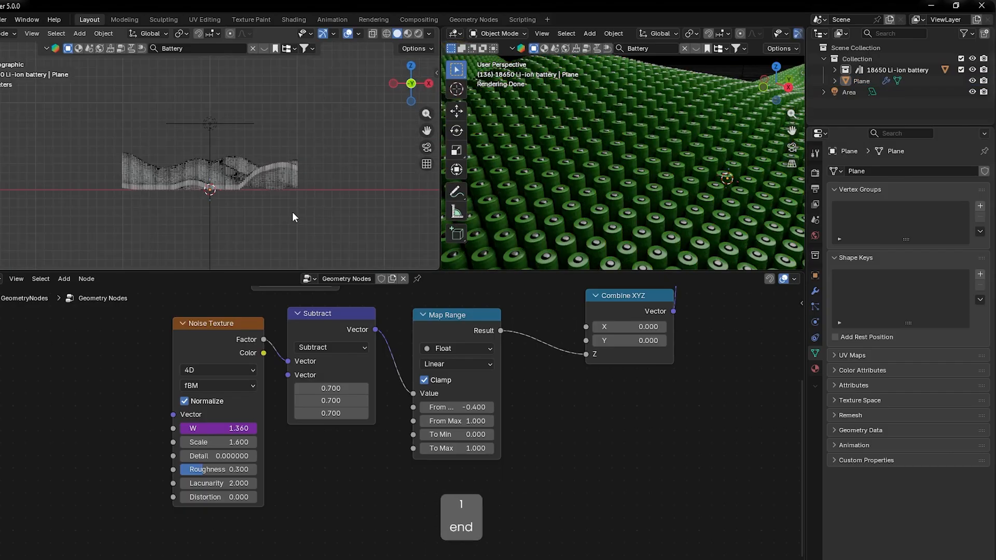
key("shift+a")
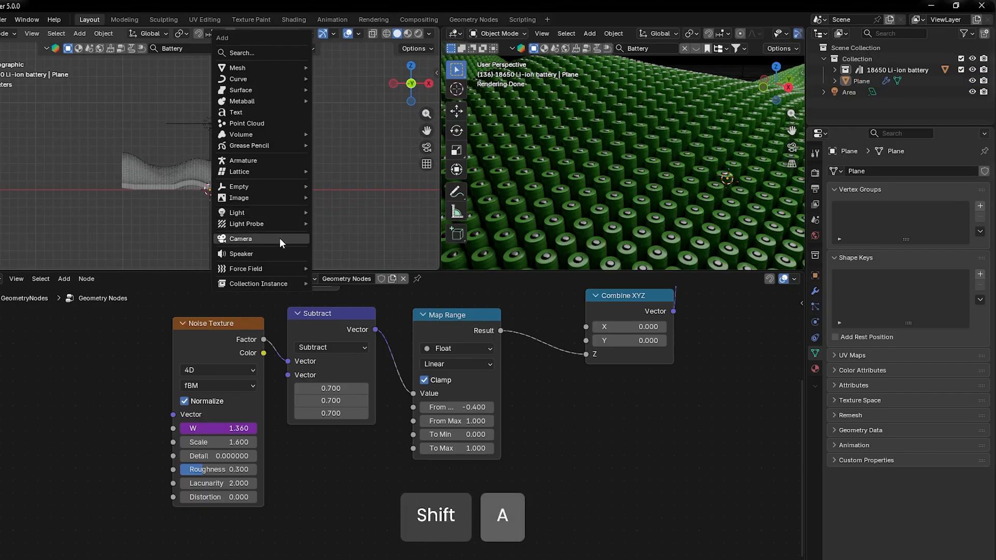
left_click(279, 238)
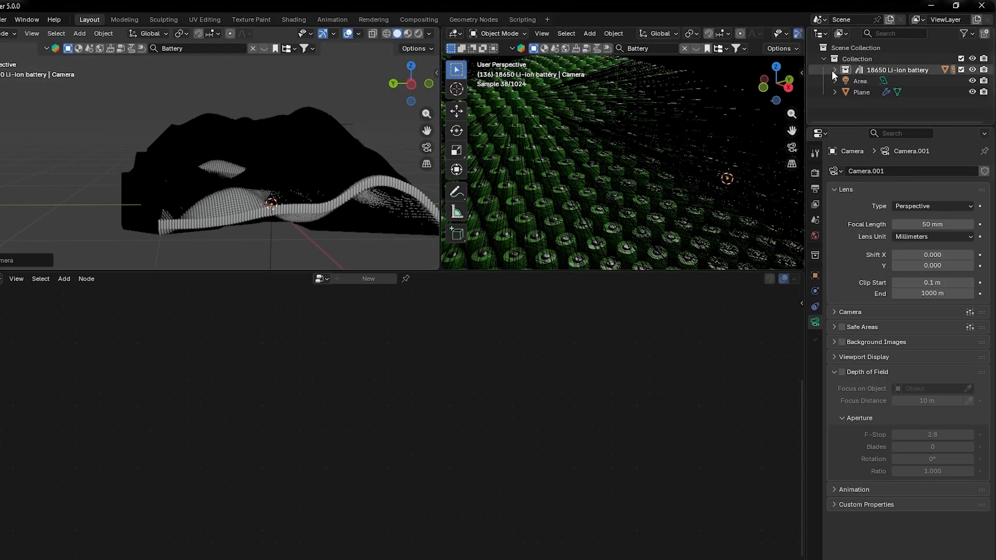
left_click(833, 70)
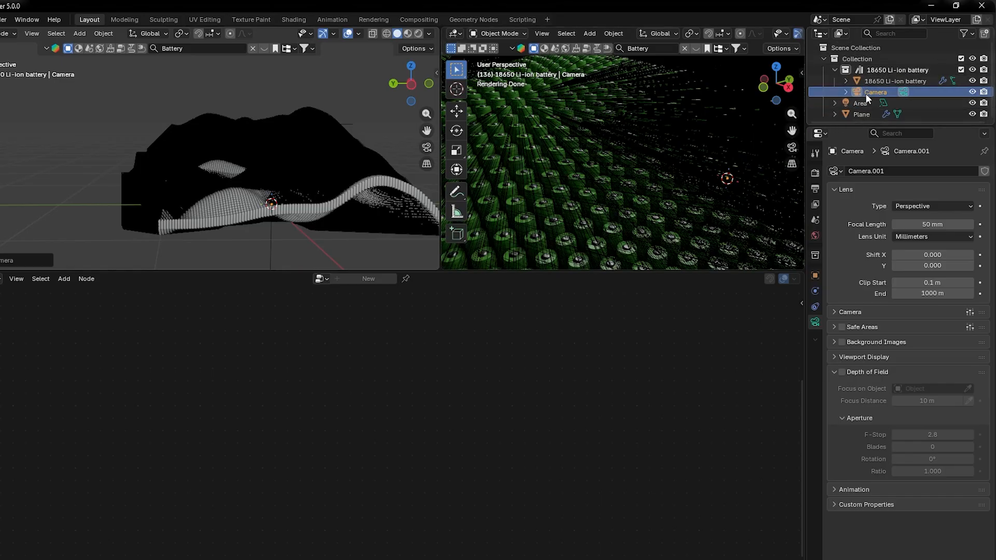
left_click_drag(866, 94, 856, 58)
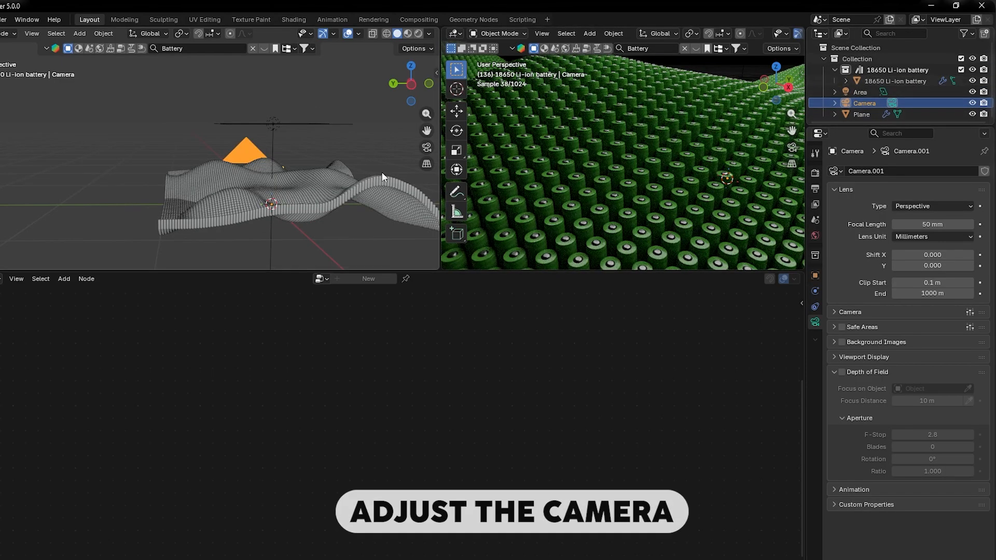
Show the camera's view in the rendered viewport and raise the camera along the Z axis
middle_click_drag(332, 174, 431, 181)
left_click(599, 195)
key("KP_0")
left_click(177, 137)
key("g")
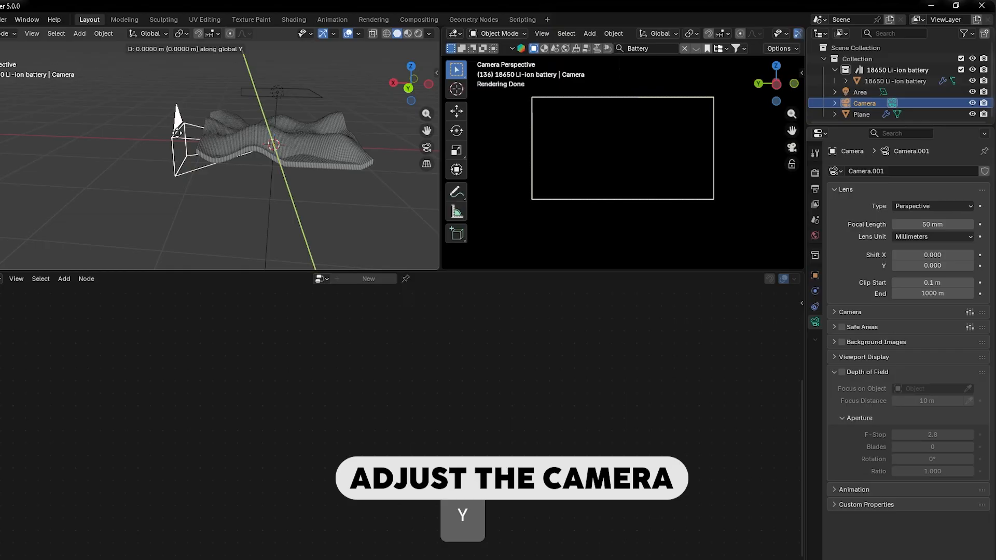
key("z")
left_click(391, 107)
Move the camera along the global X axis and rotate it about global Y to aim at the wave
middle_click_drag(392, 106, 331, 171)
key("s")
right_click(408, 150)
key("g")
key("x")
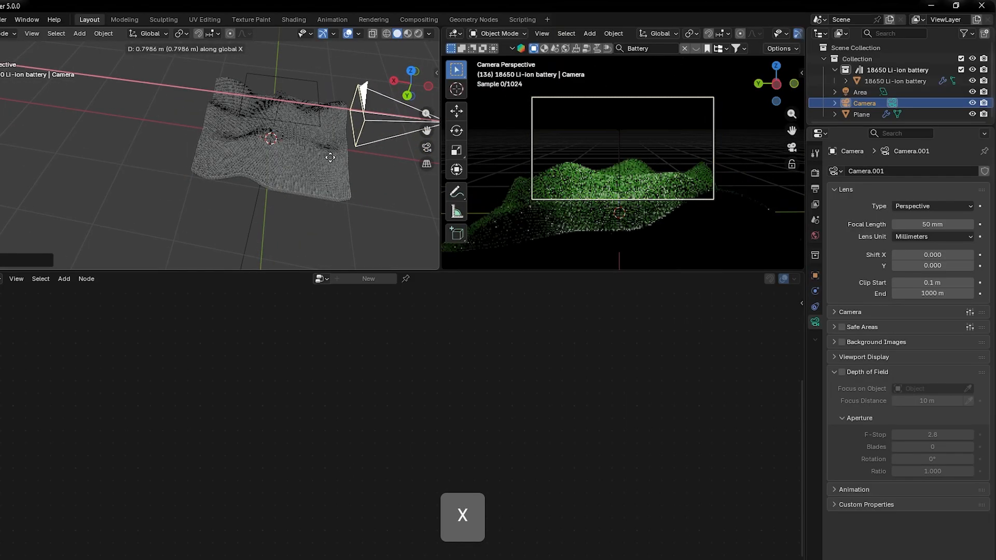
key("z")
key("y")
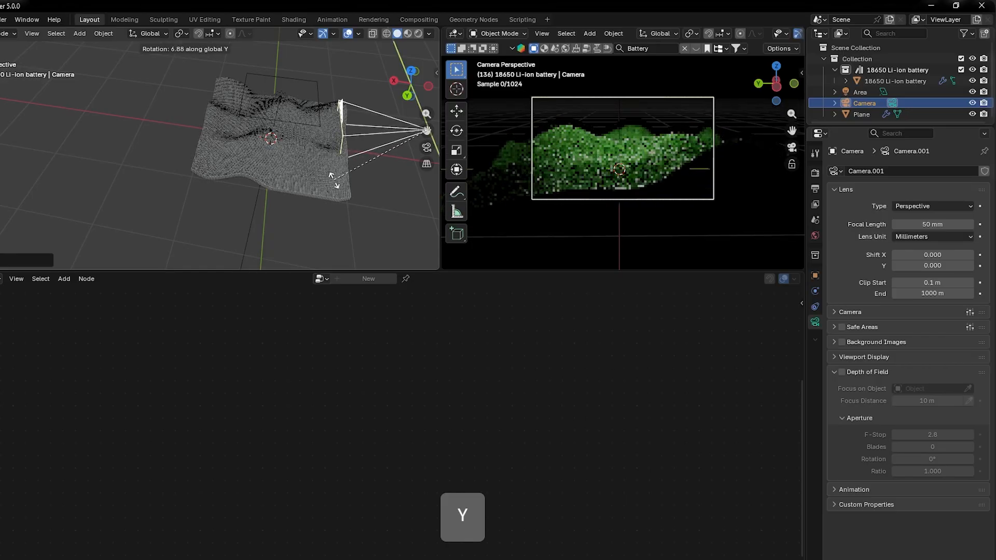
Reposition the camera along Z and X and tilt it down about Y so the battery wave fills the frame
key("z")
left_click(346, 147)
key("r")
key("z")
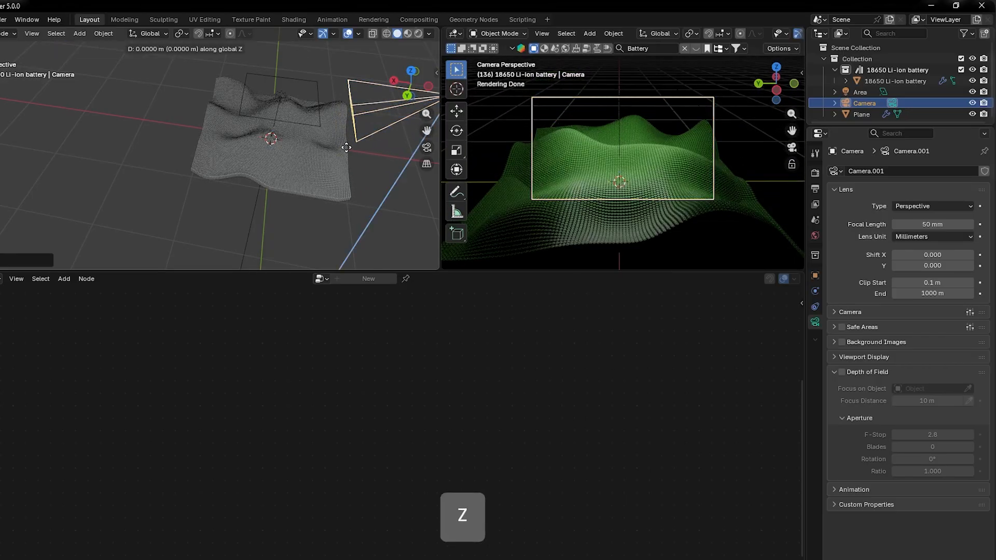
key("x")
key("r")
key("y")
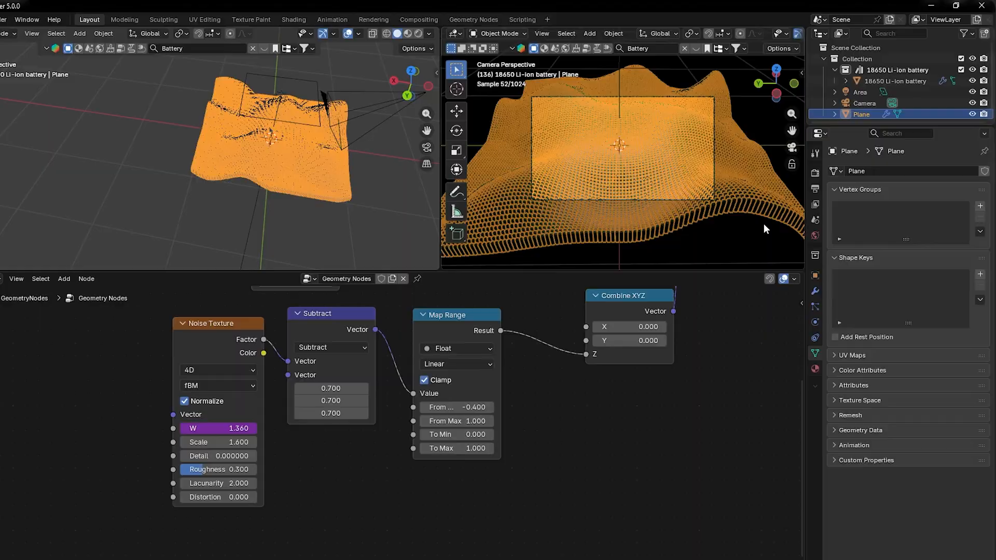
Render the current frame from the camera view, inspect the battery wave image, and close the render window
left_click(764, 223)
key("KP_0")
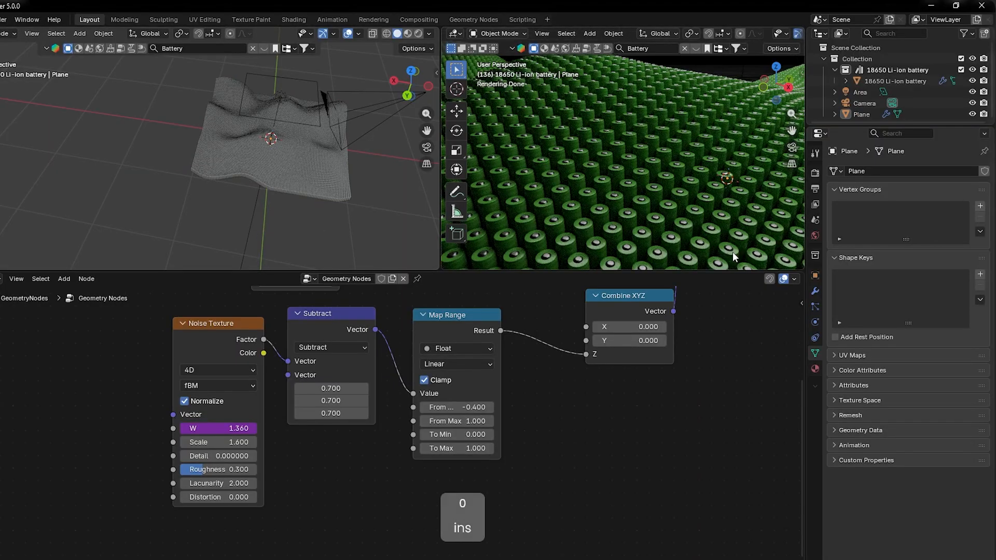
middle_click_drag(732, 251, 620, 157, "ctrl")
key("KP_0")
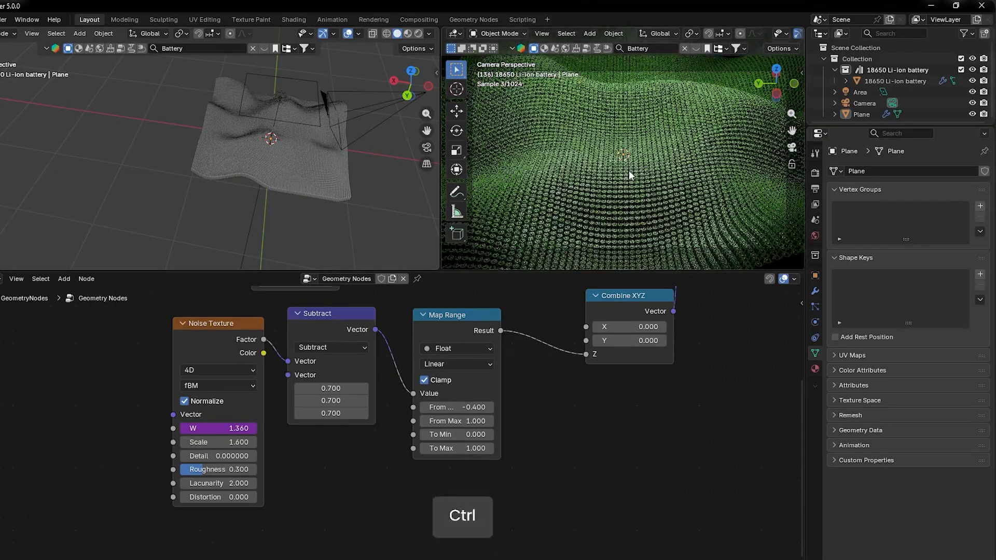
key("F12")
scroll(628, 171, "down", 3)
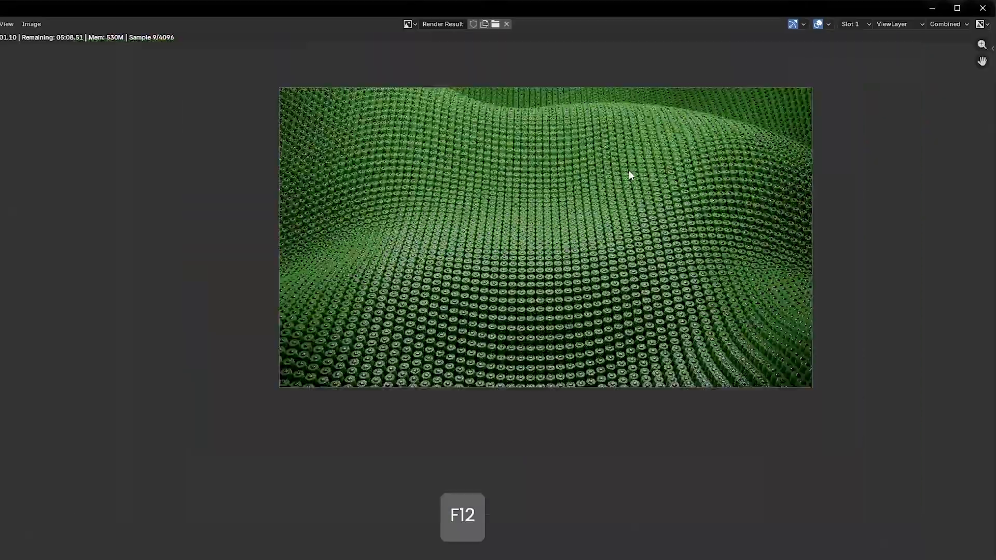
scroll(630, 174, "up", 2)
scroll(631, 192, "down", 1)
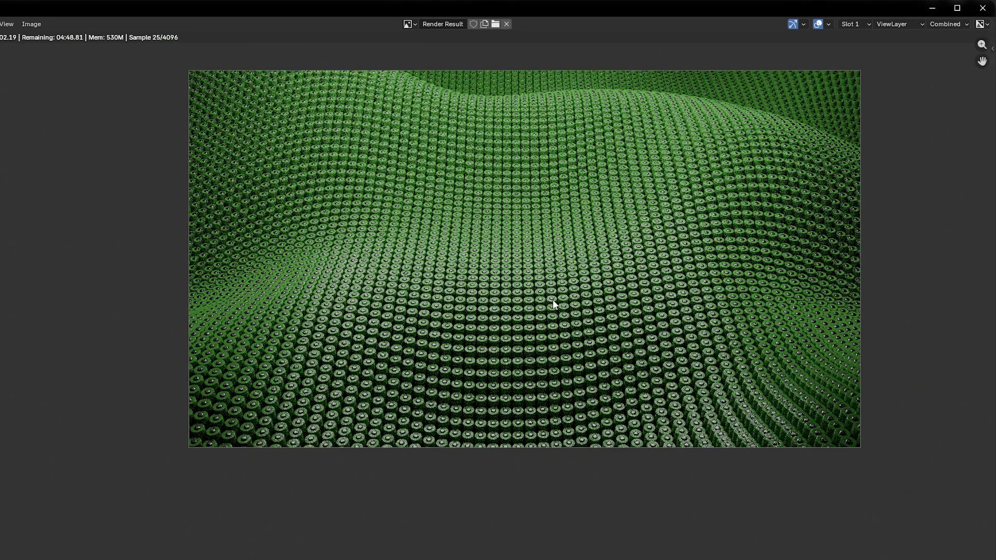
left_click(975, 9)
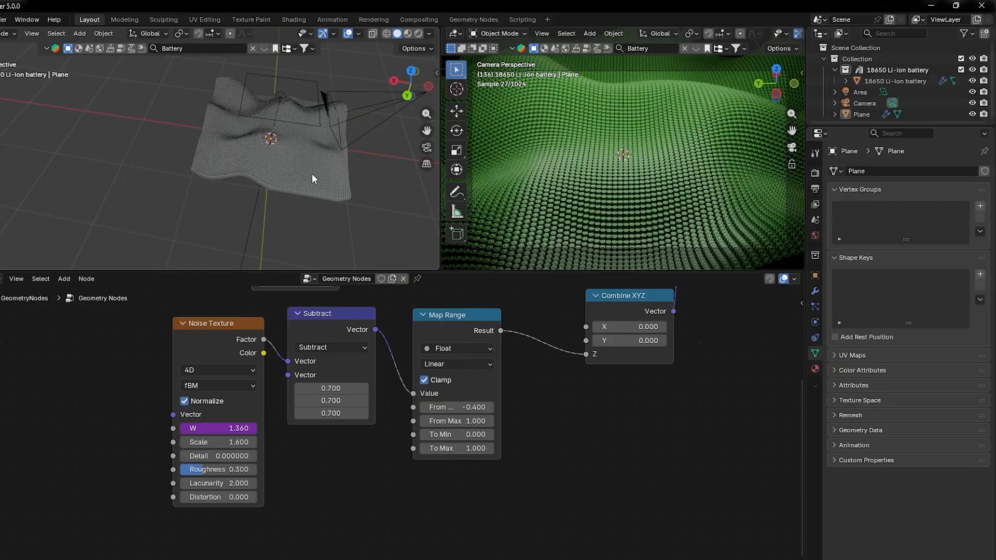
Select the 18650 Li-ion battery object and show its steel material's nodes in the Shader Editor
left_click(312, 174)
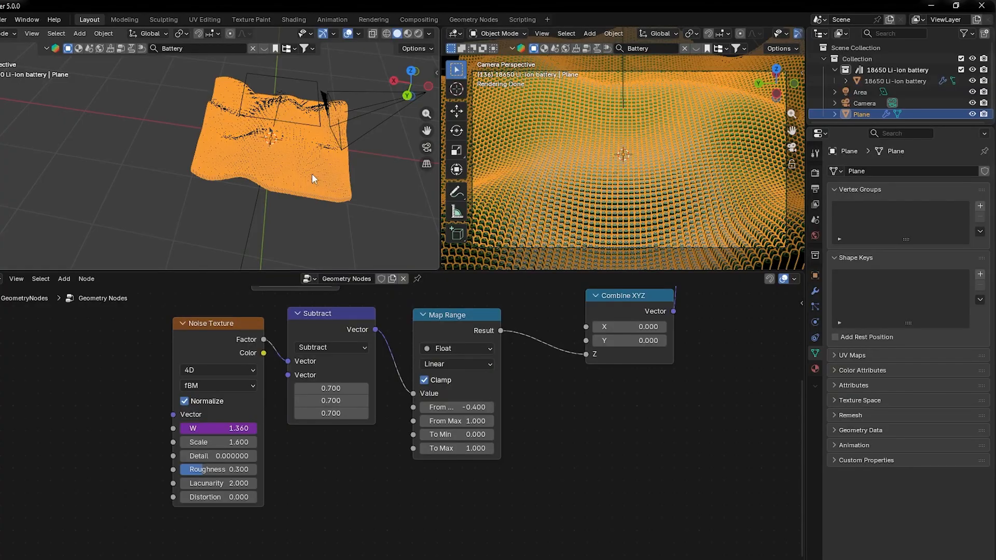
left_click(863, 81)
left_click(815, 368)
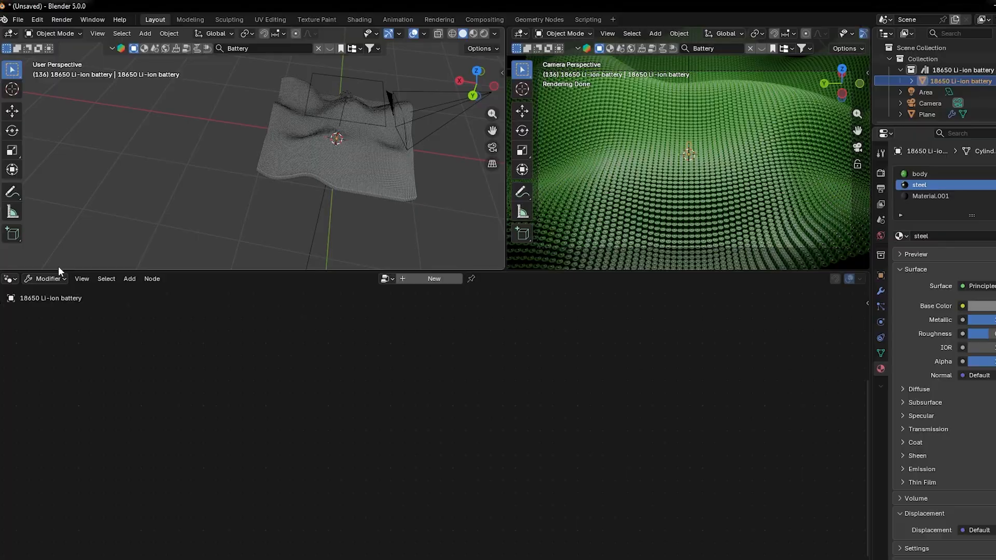
left_click(58, 279)
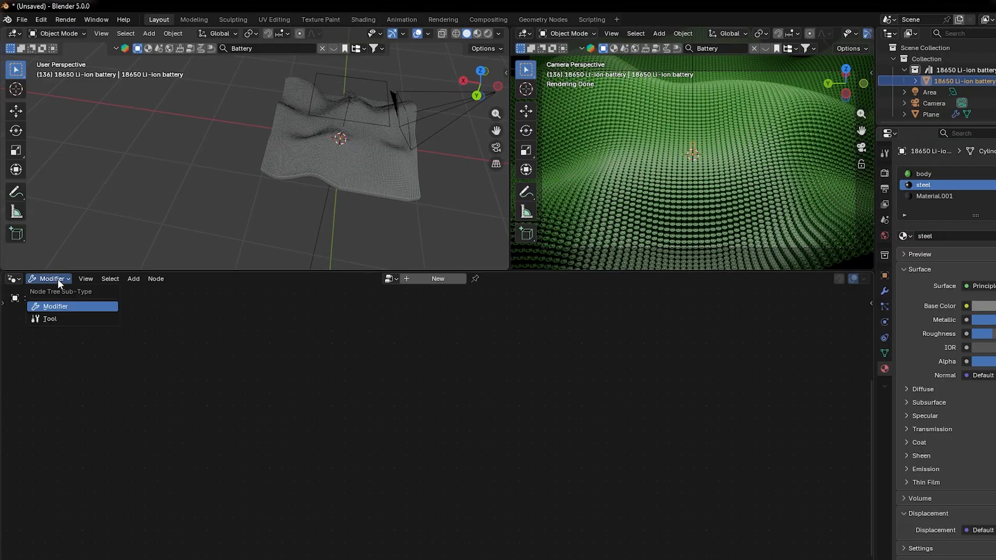
left_click(8, 279)
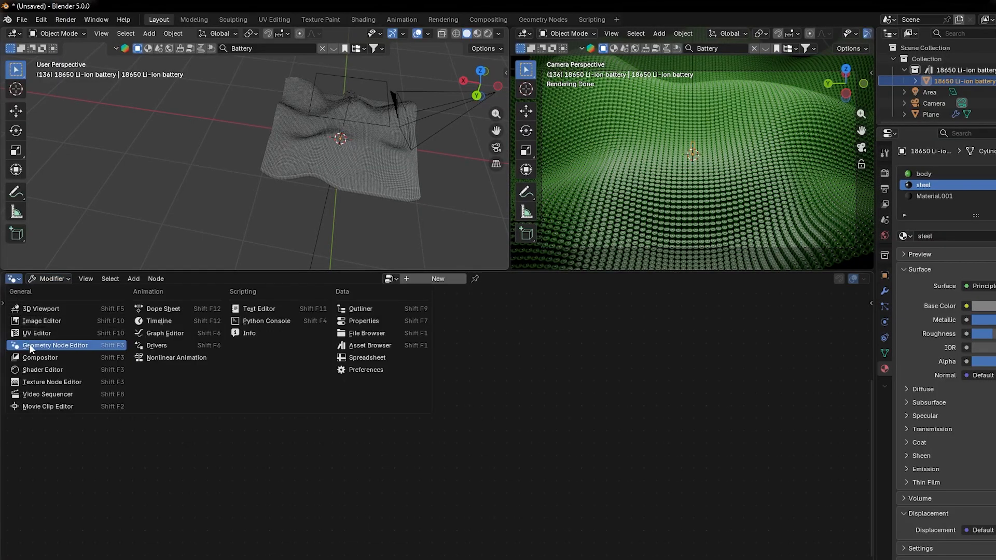
left_click(31, 370)
key("Home")
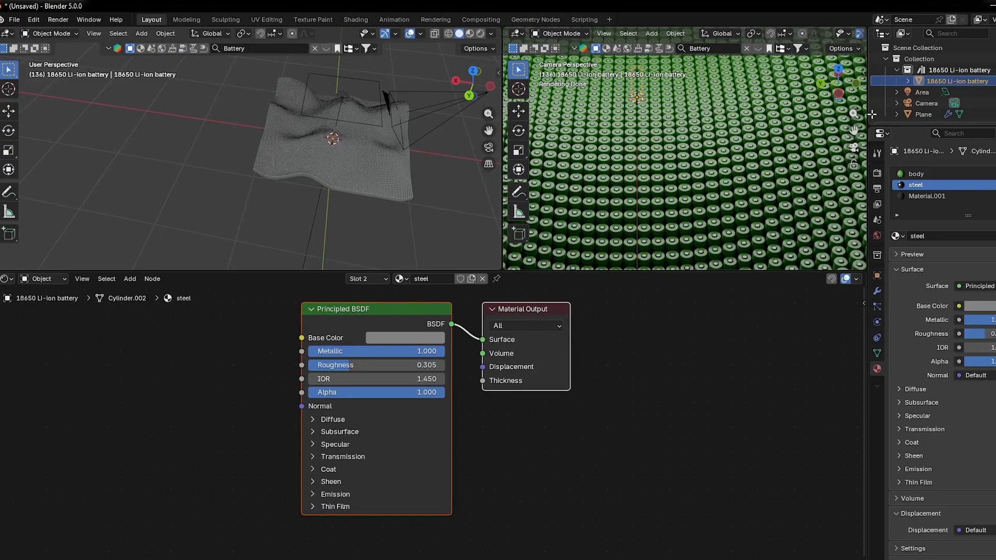
Show the node setup of the battery mesh's body material, bringing its Mix and Principled BSDF nodes into view
left_click(857, 68)
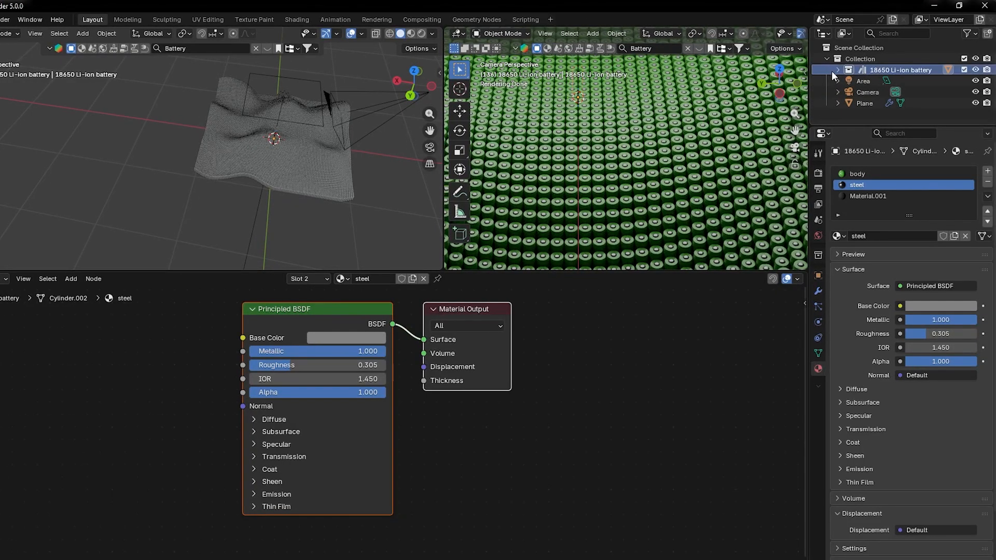
left_click(853, 81)
left_click(882, 90)
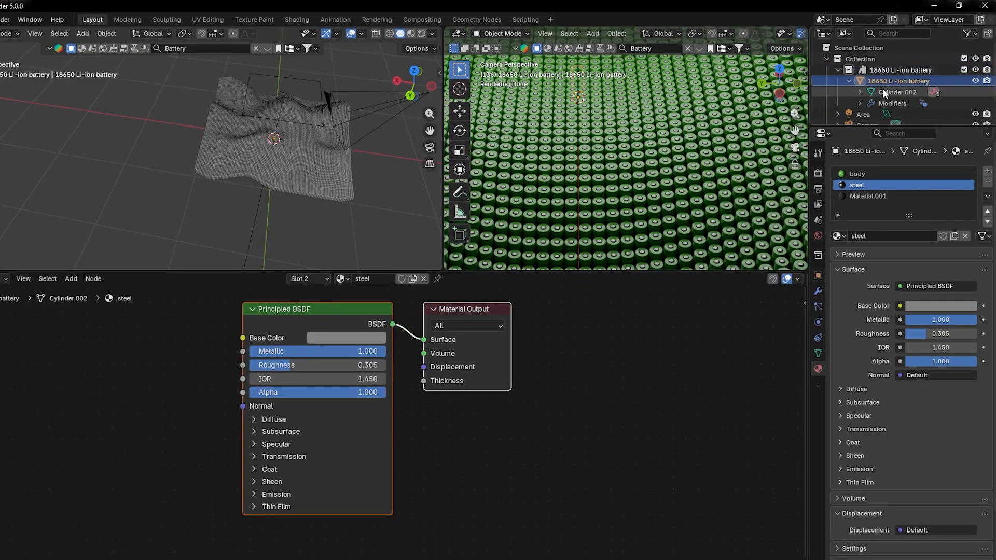
left_click(870, 90)
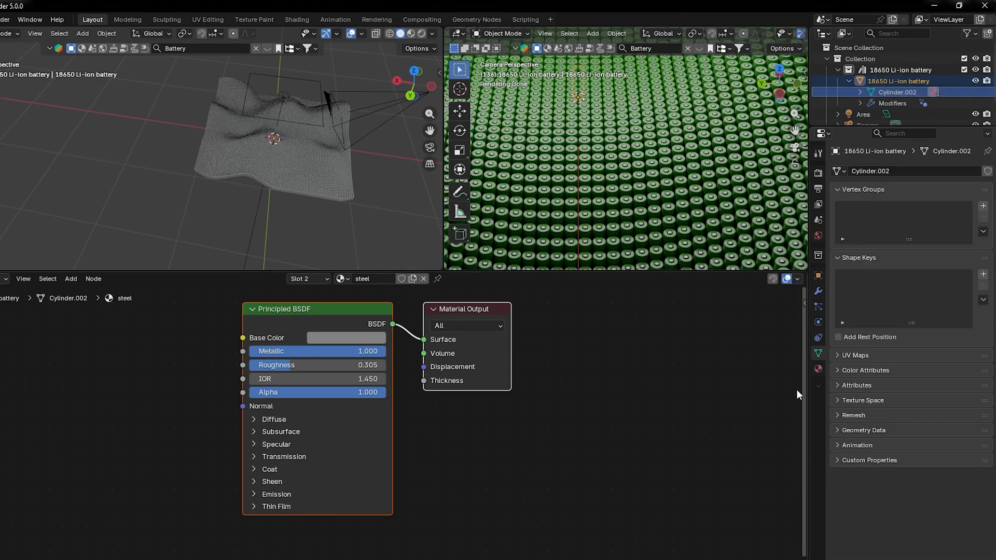
left_click(819, 369)
left_click(857, 173)
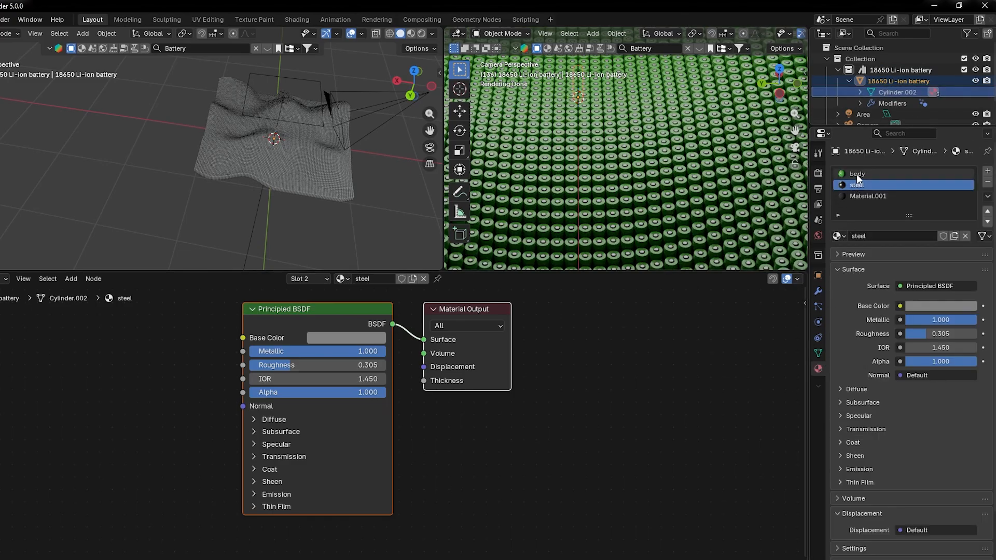
middle_click_drag(435, 499, 405, 466)
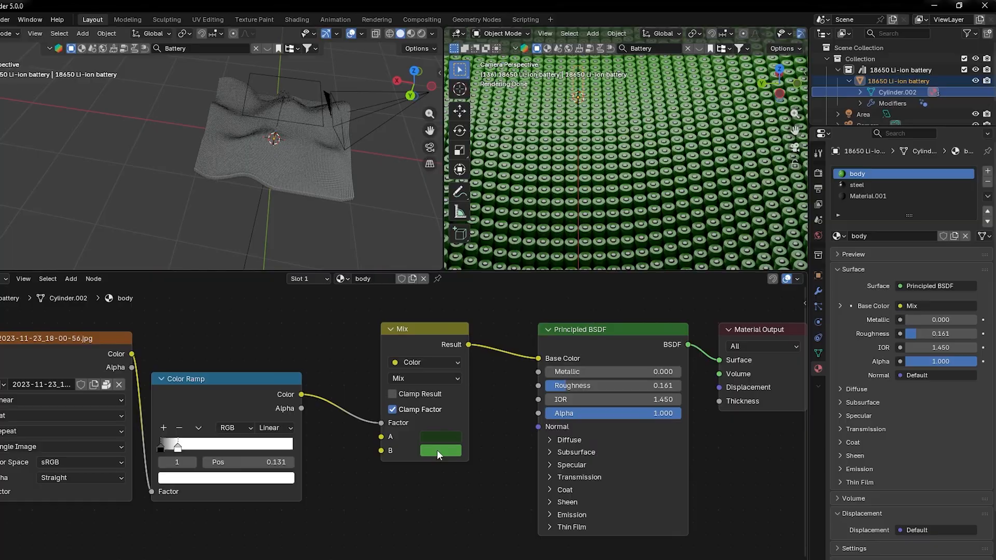
Set the body material's Mix node B colour to blue #396C9B and its A colour to a dark blue-grey
left_click(438, 451)
left_click_drag(449, 271, 495, 251)
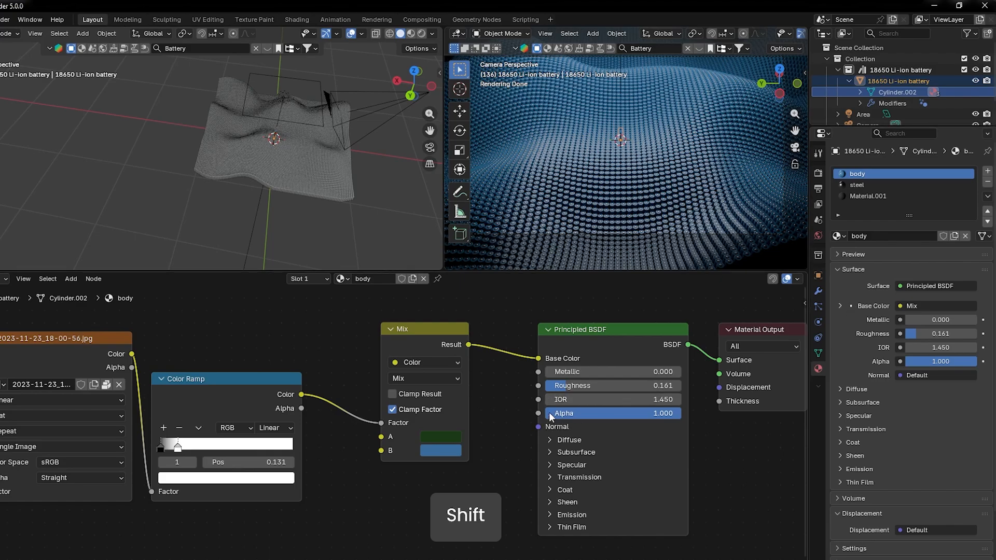
left_click(438, 438)
left_click(468, 267)
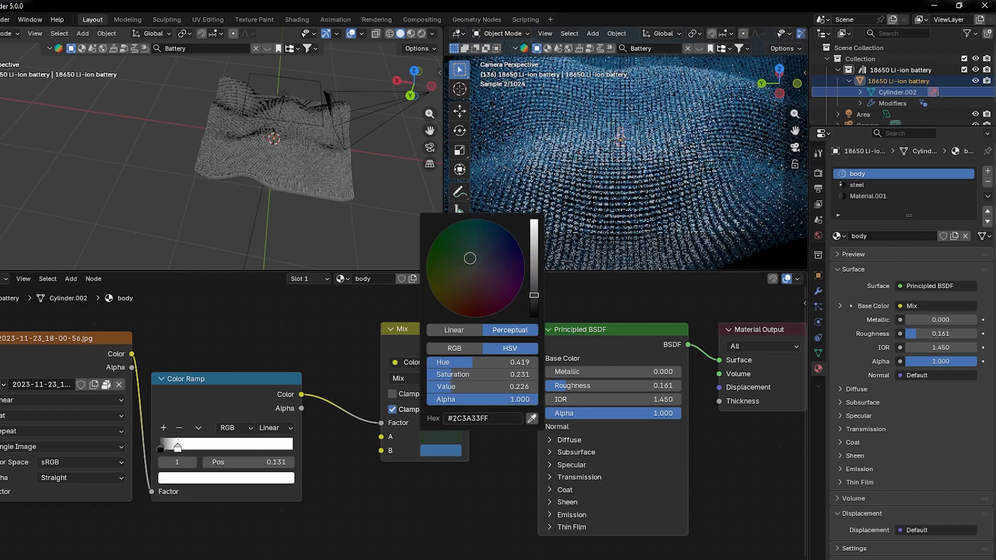
Change the Mix node's B colour to purple for the battery bodies
left_click(441, 450)
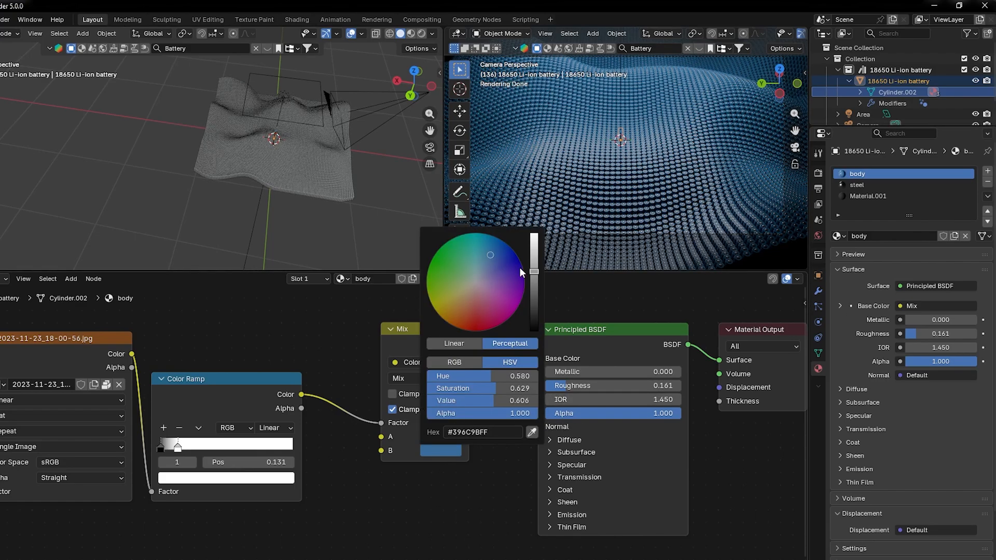
left_click_drag(502, 275, 502, 294)
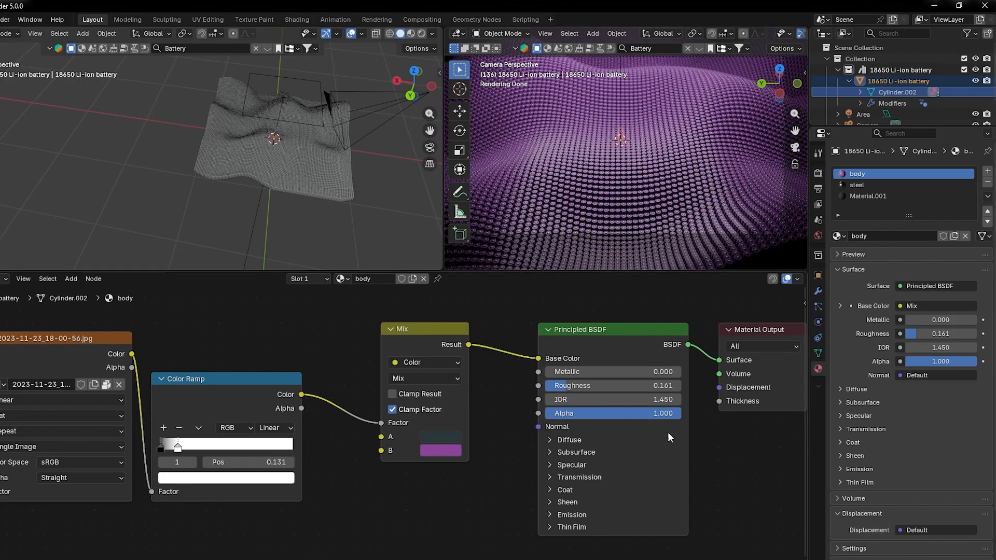
Enlarge the 3D viewport area downward and join the two viewports into one wide rendered camera view
left_click(4, 279)
left_click_drag(79, 271, 78, 460)
right_click(442, 65)
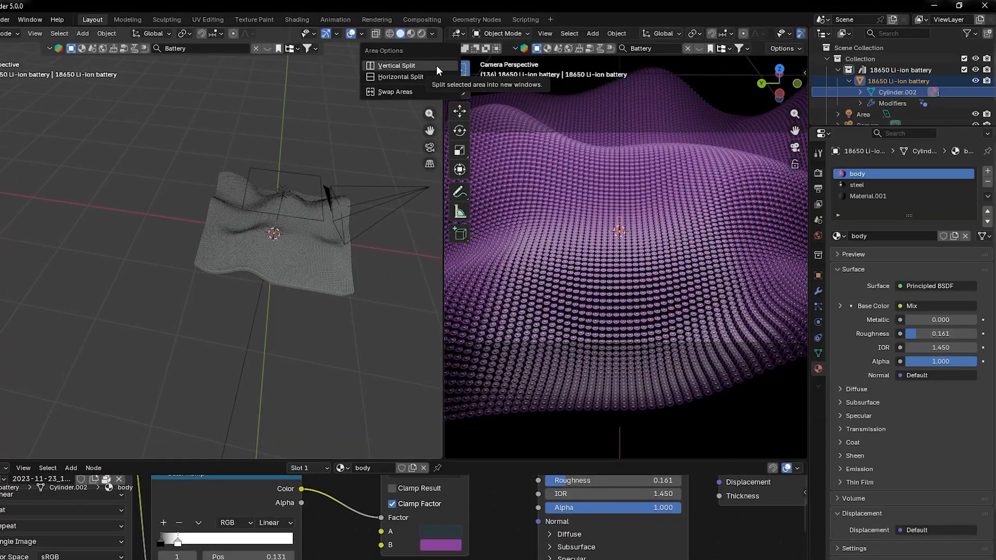
right_click(441, 37)
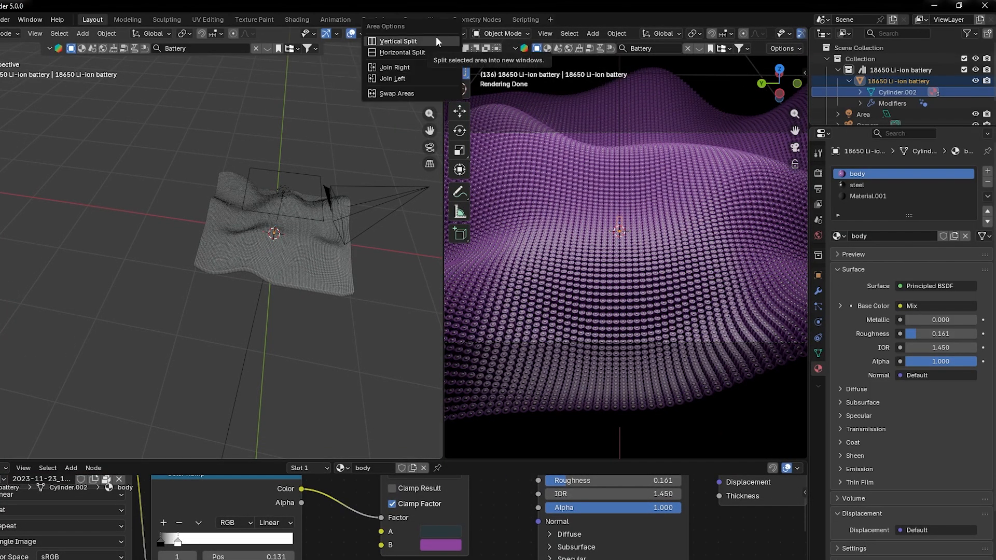
left_click(395, 79)
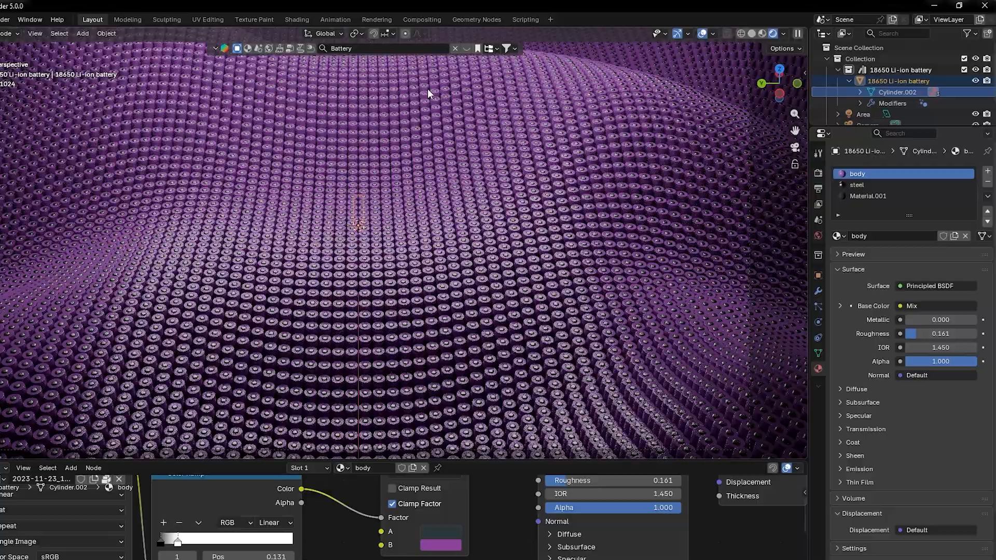